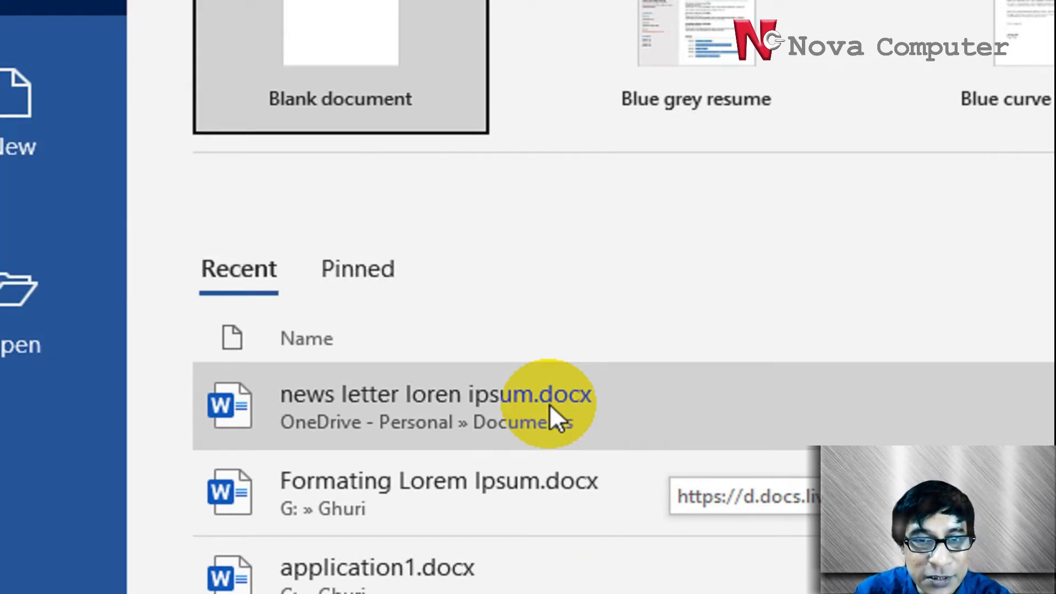
Step: Open news letter loren ipsum.docx and insert the picture 0_r8xth6LW82ID-rwQ_.png from the Pictures folder
click(550, 403)
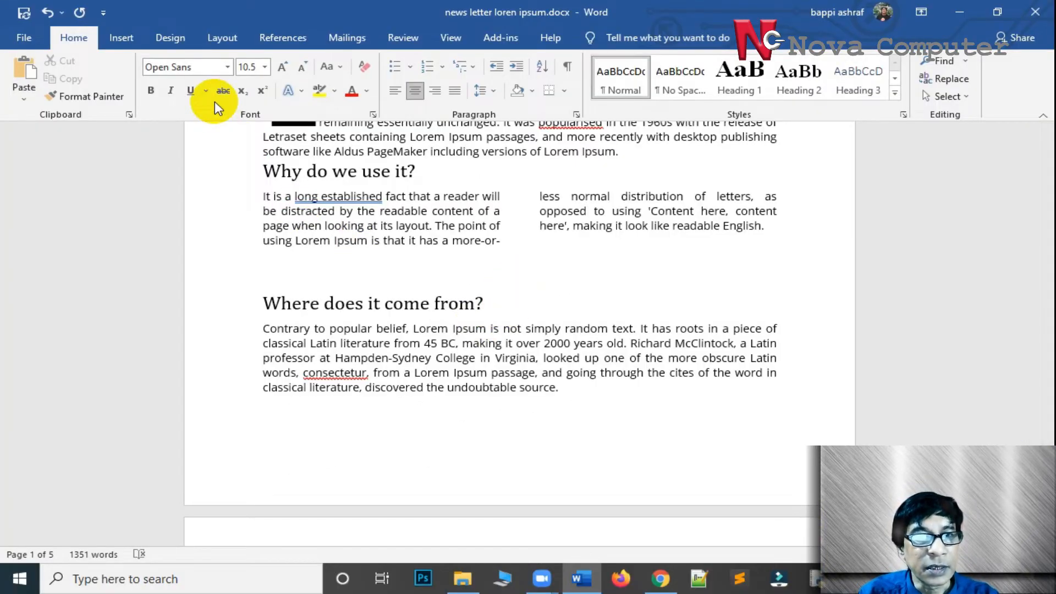
click(122, 43)
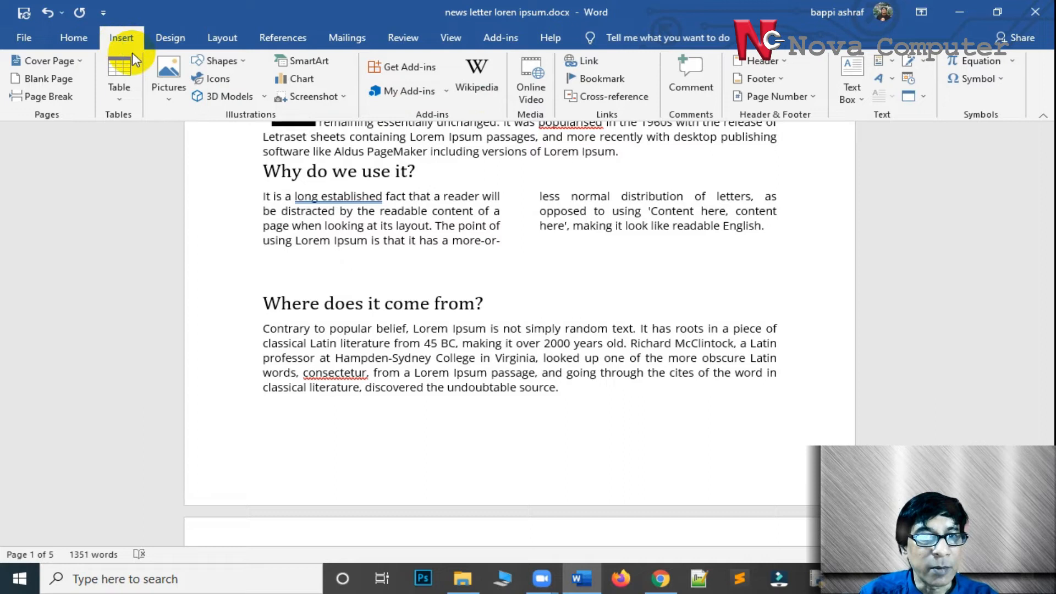
click(170, 77)
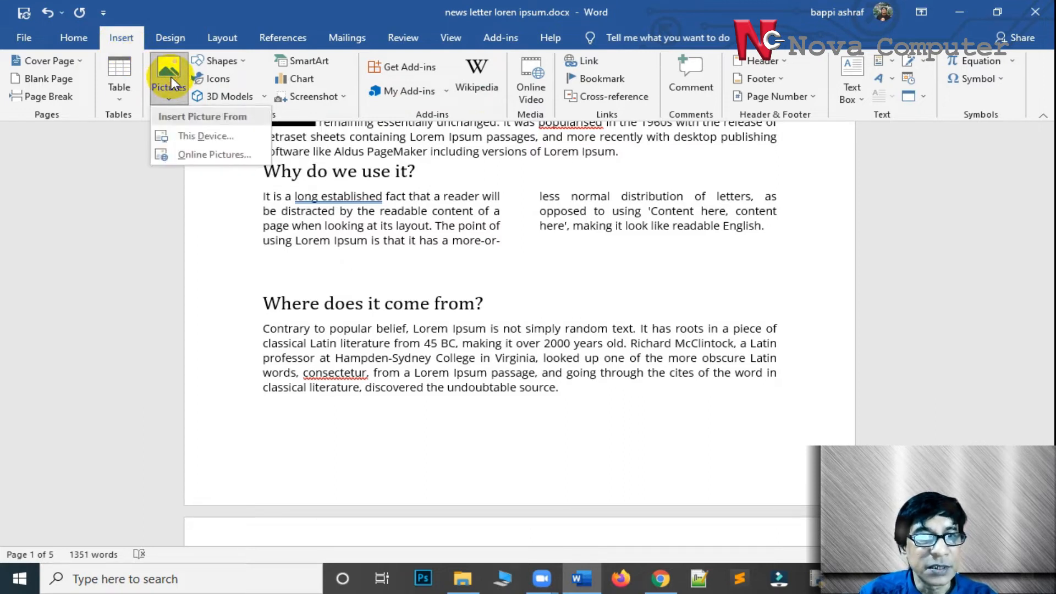
click(205, 139)
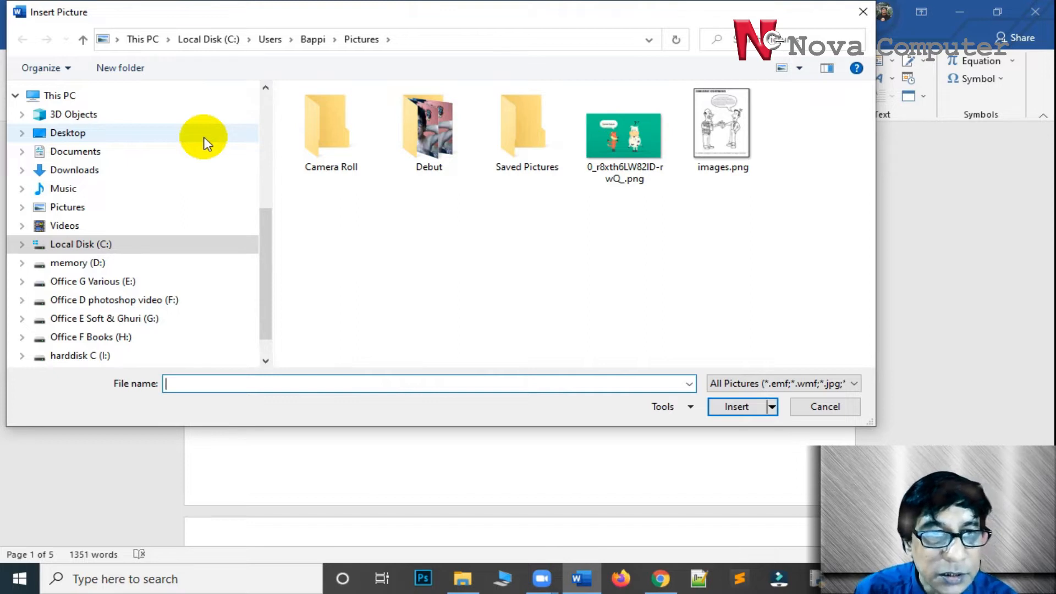
click(69, 208)
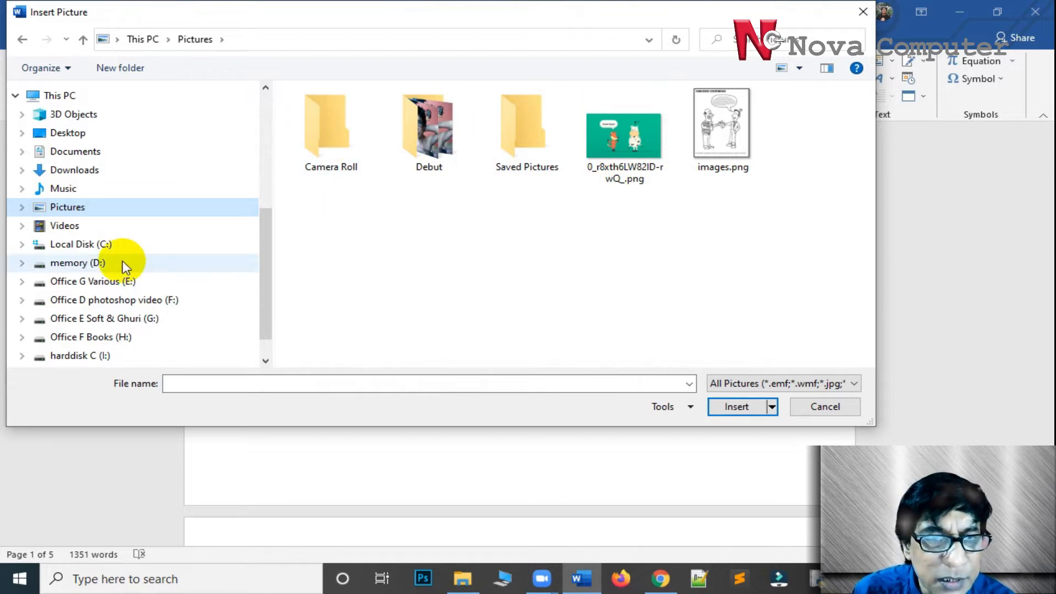
scroll(156, 316, down, 1)
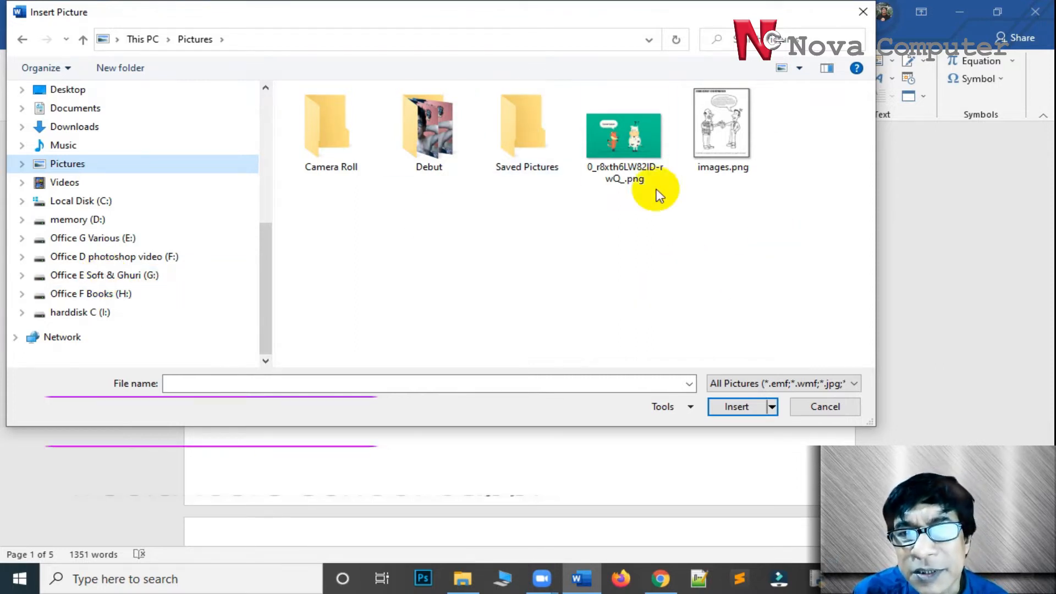
click(632, 148)
click(738, 407)
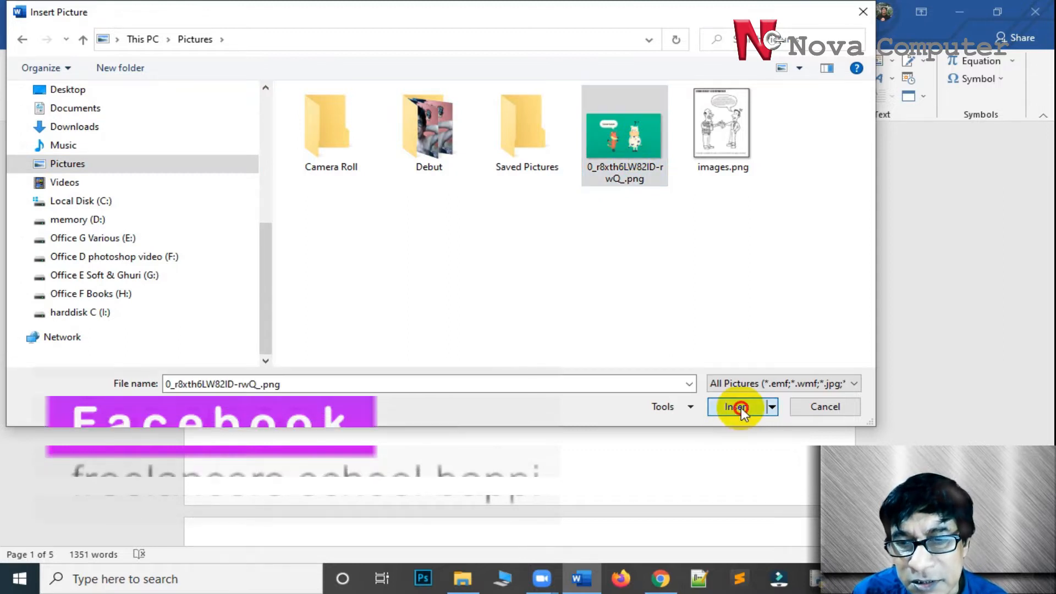
Step: Shrink the inserted picture proportionally to about 1.84" high by 2.91" wide
scroll(742, 408, down, 4)
scroll(741, 408, up, 15)
scroll(741, 408, up, 3)
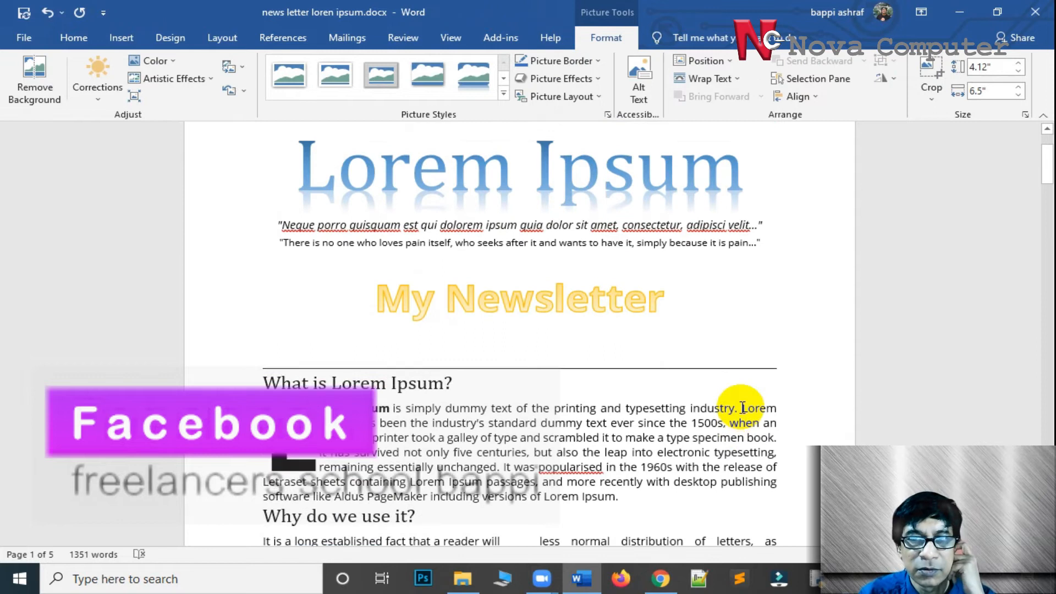
scroll(737, 434, down, 10)
scroll(729, 443, down, 3)
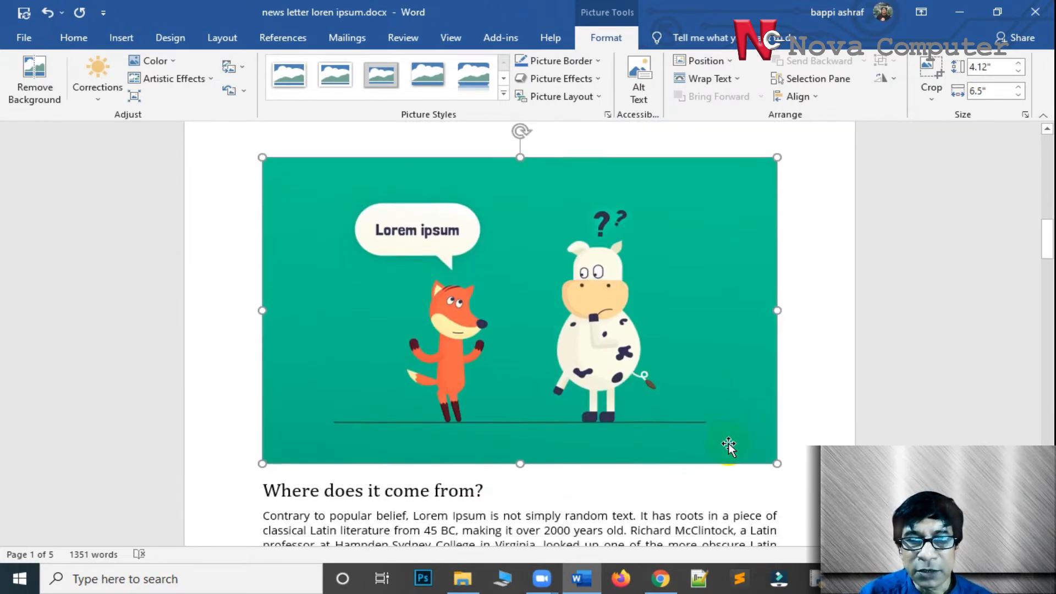
drag(778, 462, 497, 284)
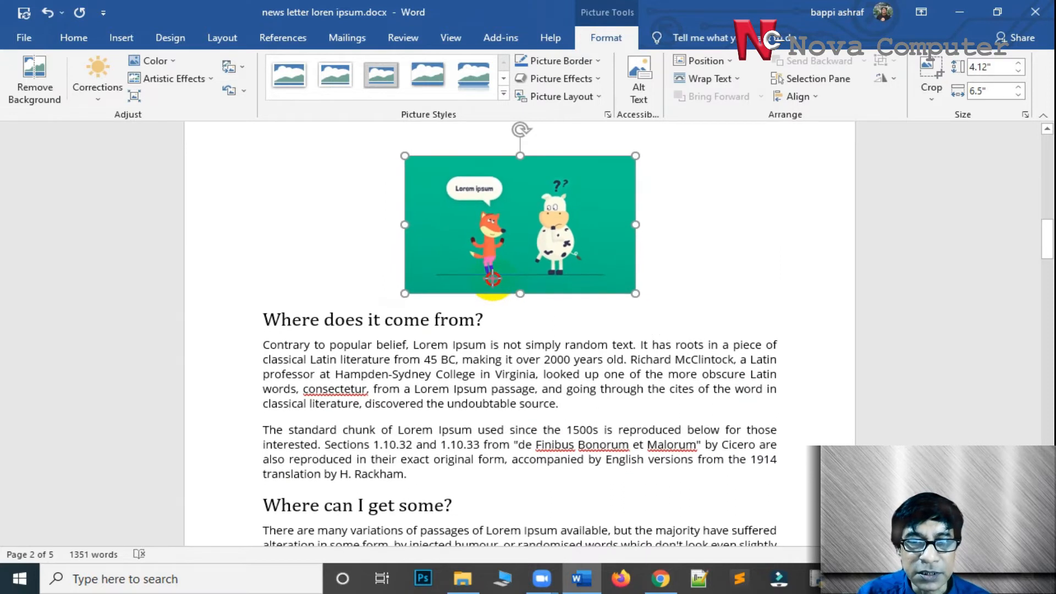
Step: Move the picture into the first text column under the "Why do we use it?" heading
scroll(631, 311, up, 3)
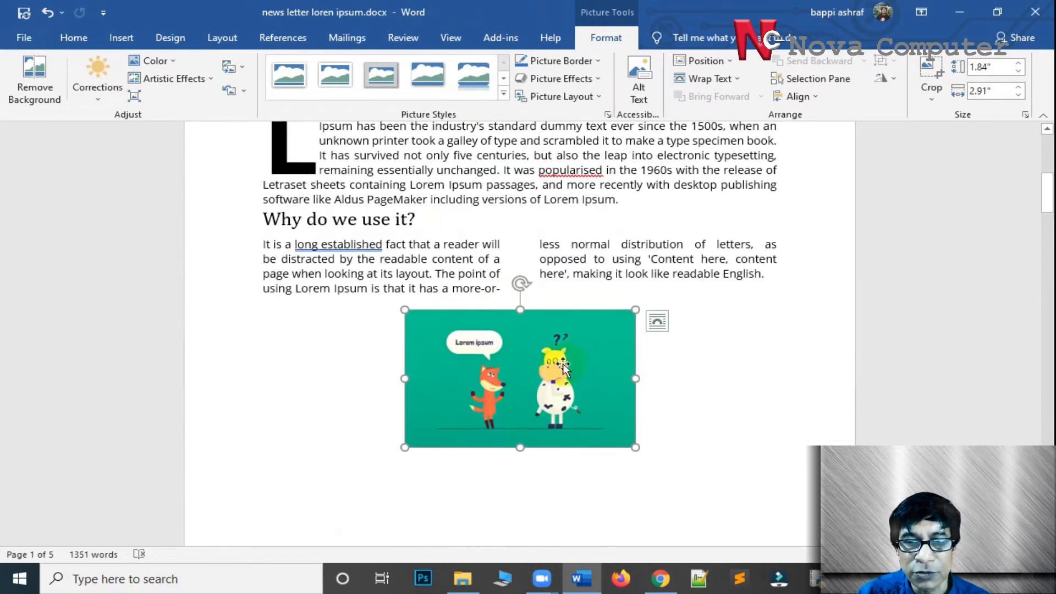
drag(536, 376, 533, 305)
drag(539, 381, 517, 286)
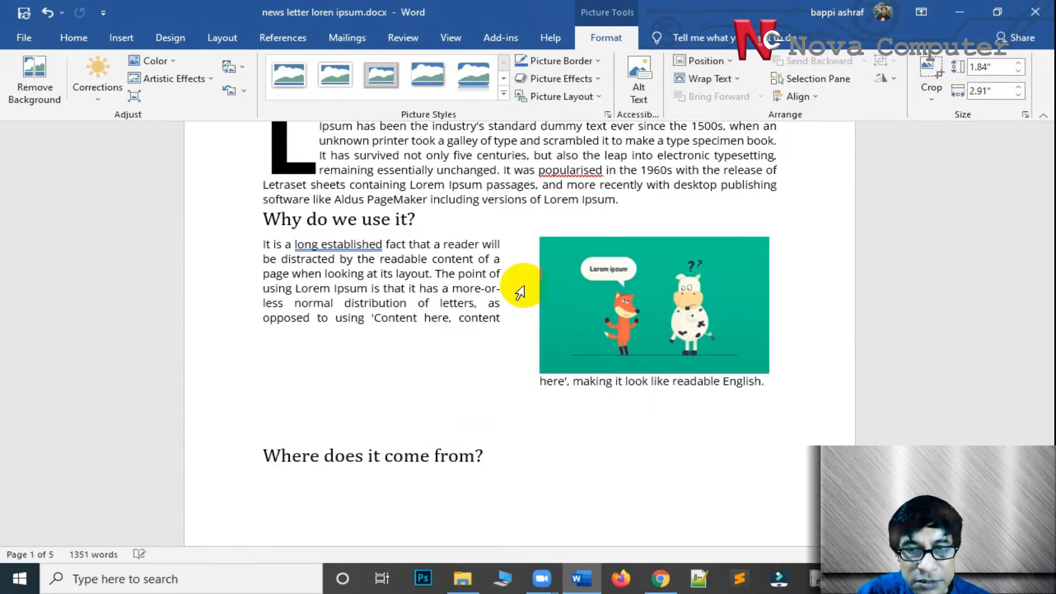
drag(644, 286, 366, 300)
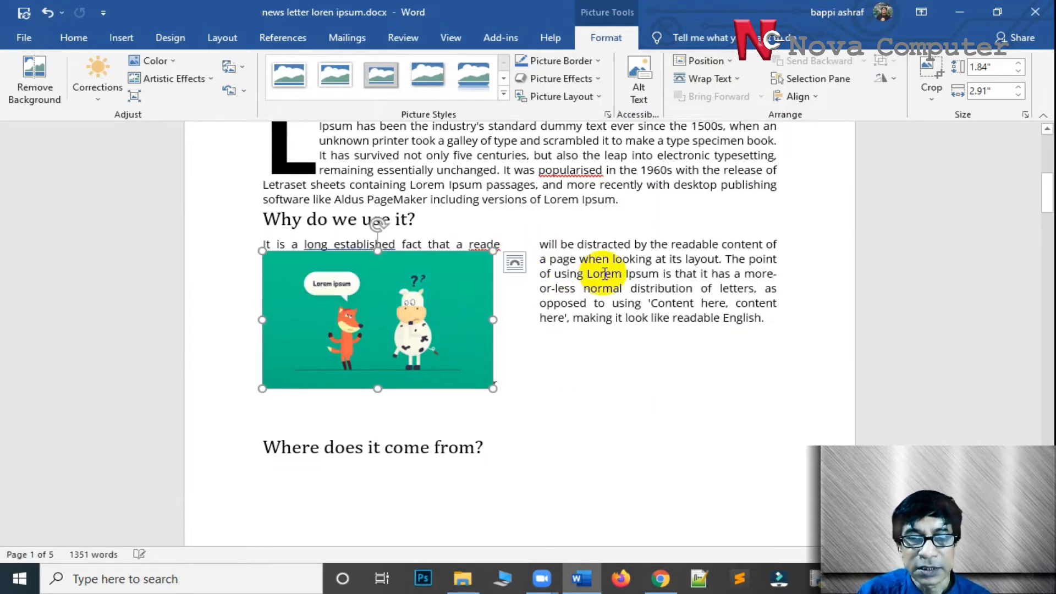
Step: Set the picture's text wrapping to Square and move it into the middle of the "What is Lorem Ipsum?" paragraph
click(513, 264)
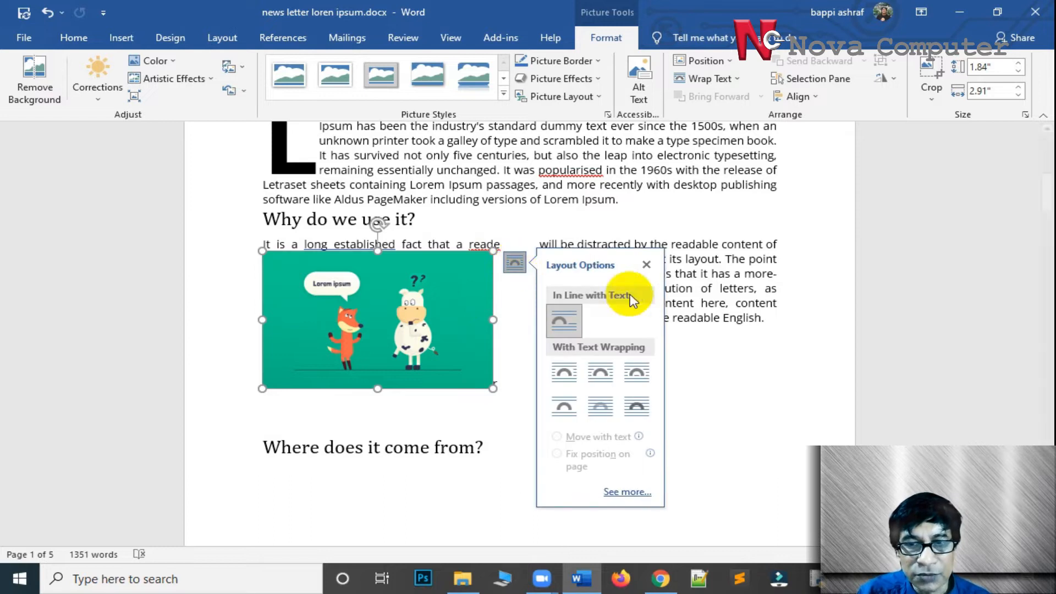
click(564, 371)
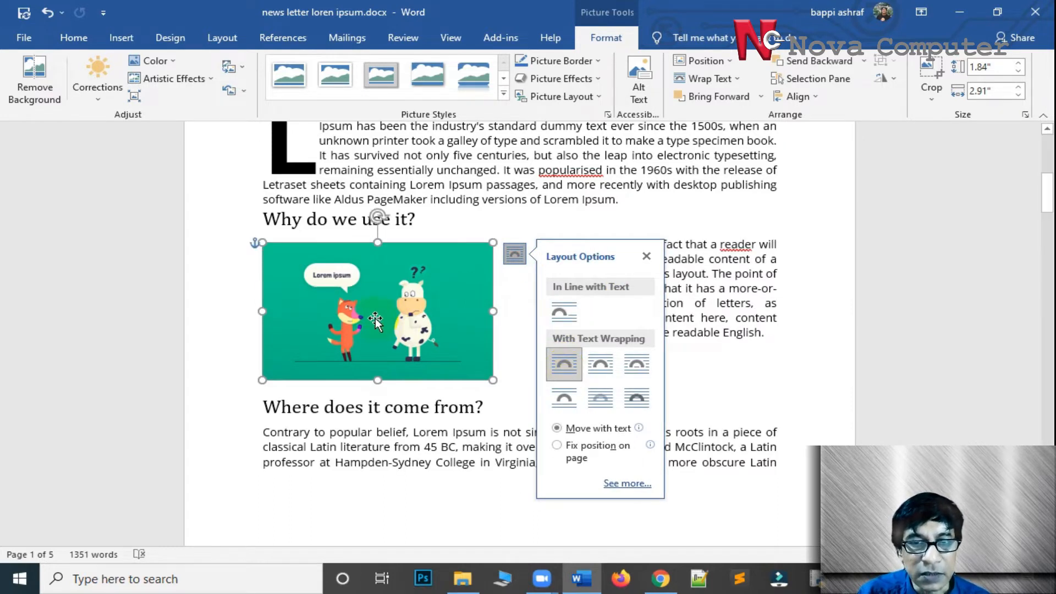
click(388, 306)
drag(388, 306, 539, 196)
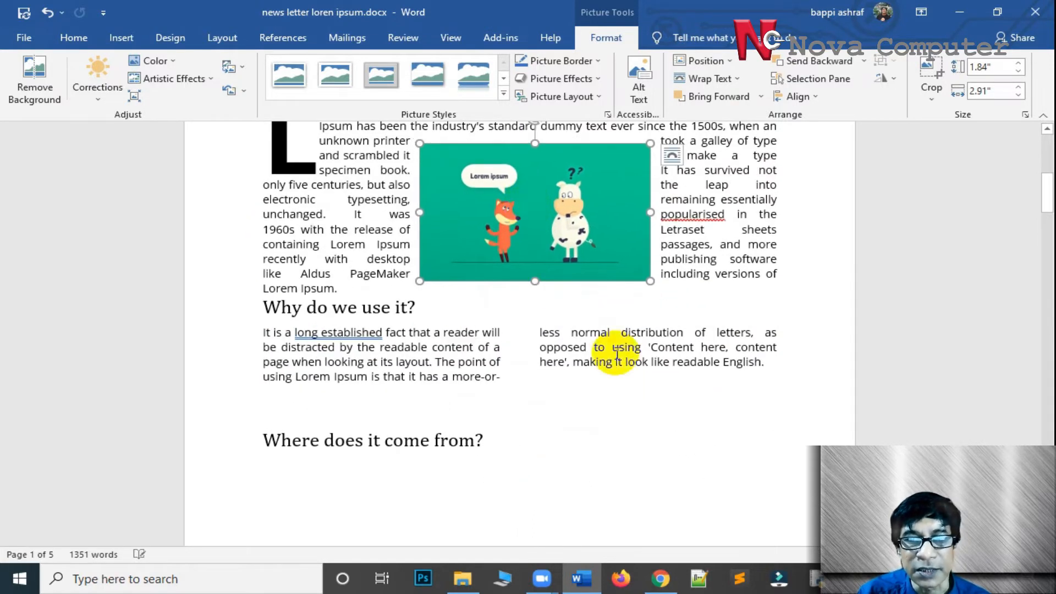
scroll(617, 357, up, 2)
scroll(615, 357, down, 2)
scroll(617, 349, up, 1)
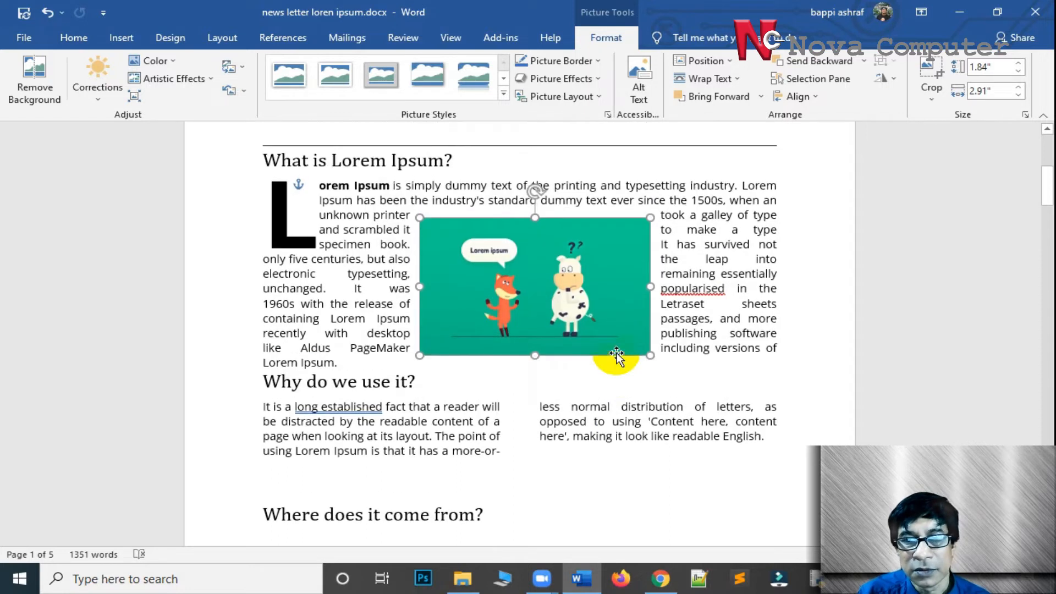
Step: Set the picture's layout to In Line with Text and try to move it slightly down within the paragraph
click(672, 229)
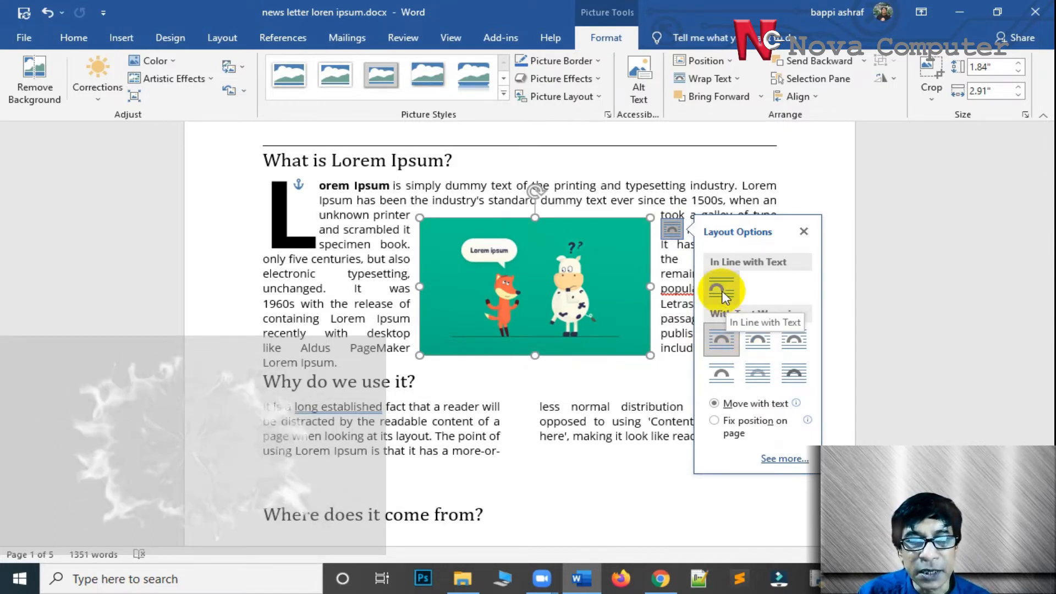
click(723, 295)
drag(471, 245, 475, 326)
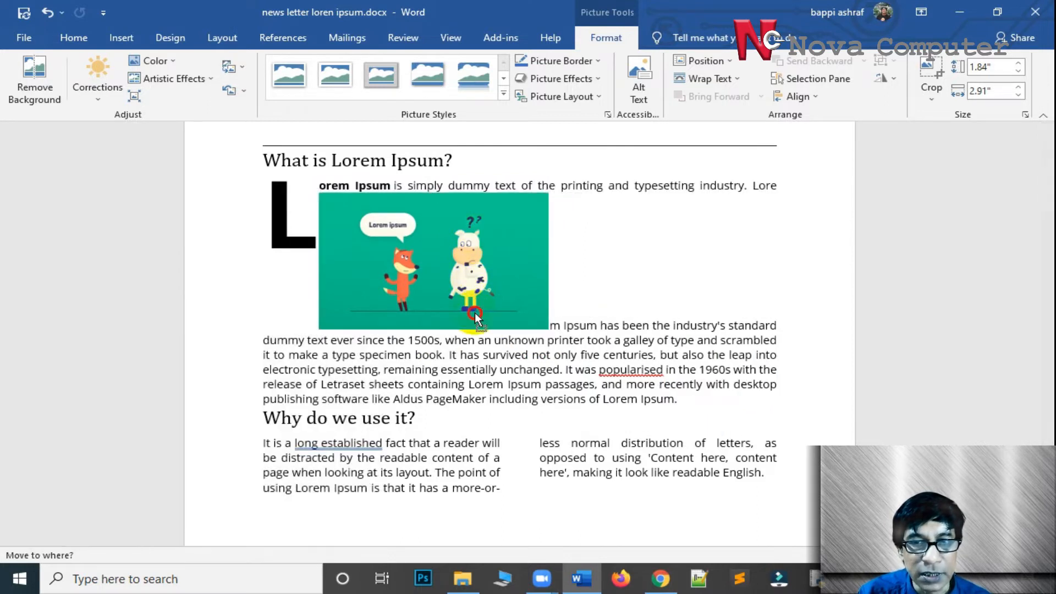
Step: Add two blank lines below the "What is Lorem Ipsum?" heading
click(505, 165)
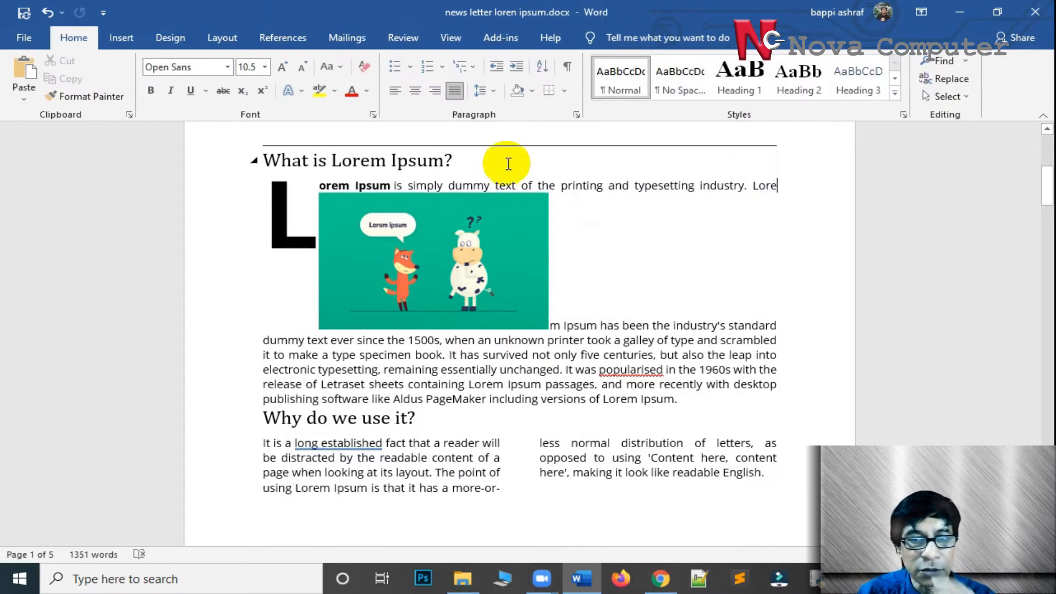
key(Return)
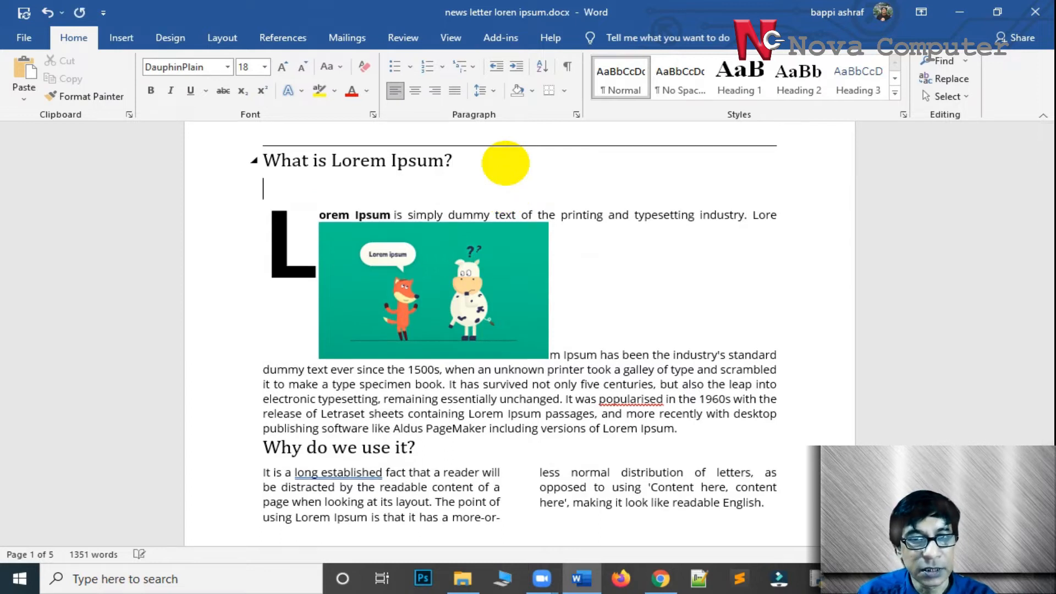
key(Return)
Step: Set the picture's wrapping to Square and move it to the page centre, across the "Why do we use it?" heading
click(420, 319)
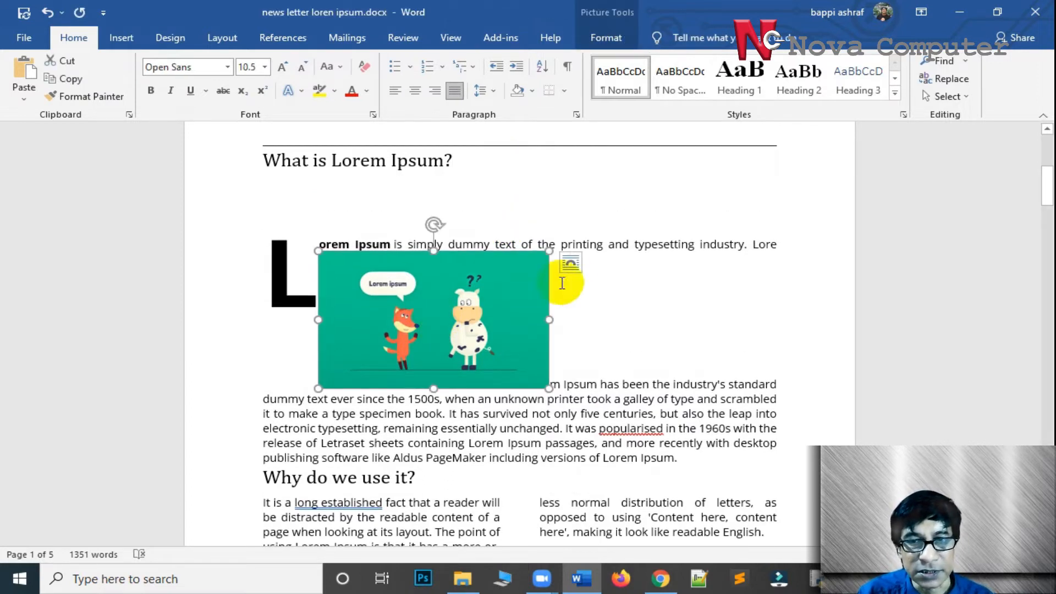
click(571, 265)
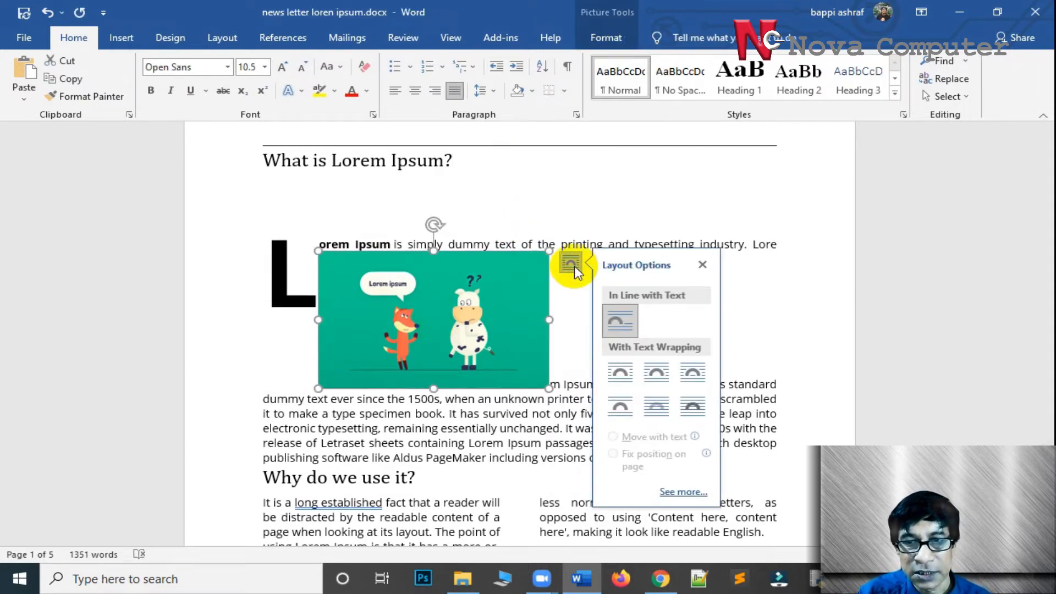
click(622, 374)
drag(423, 310, 502, 376)
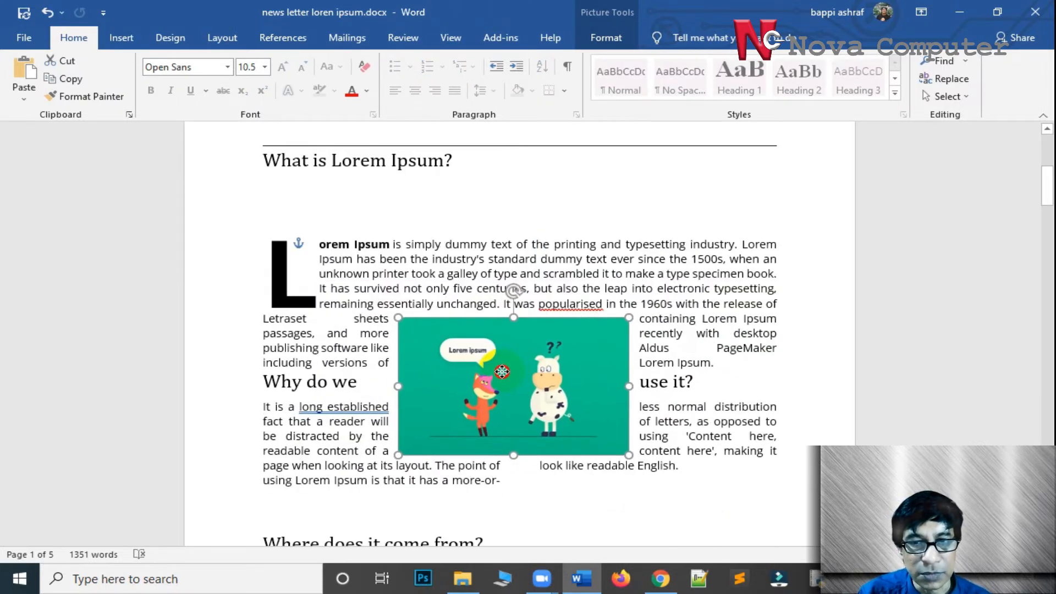
Step: Add two more blank lines above the "Lorem Ipsum is simply dummy text" paragraph, and delete two of the blank lines again
click(785, 225)
key(Return)
key(Return)
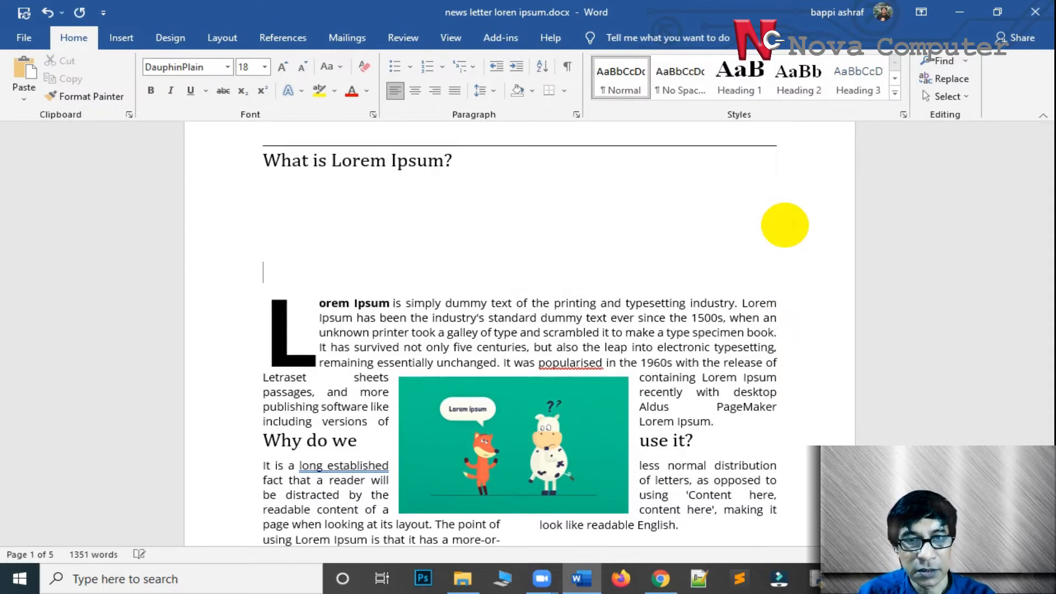
click(230, 218)
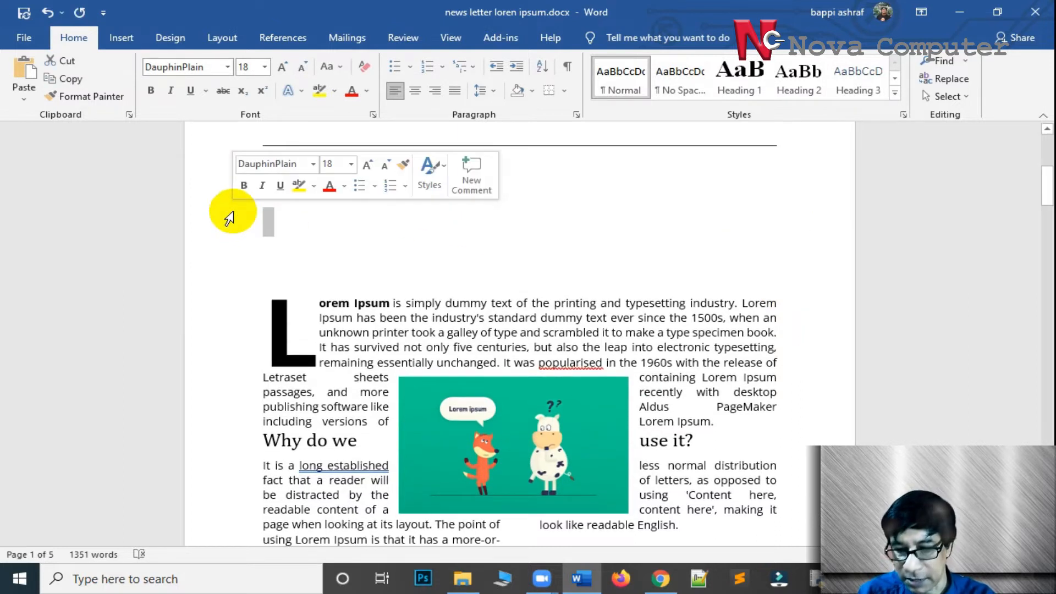
key(BackSpace)
key(BackSpace)
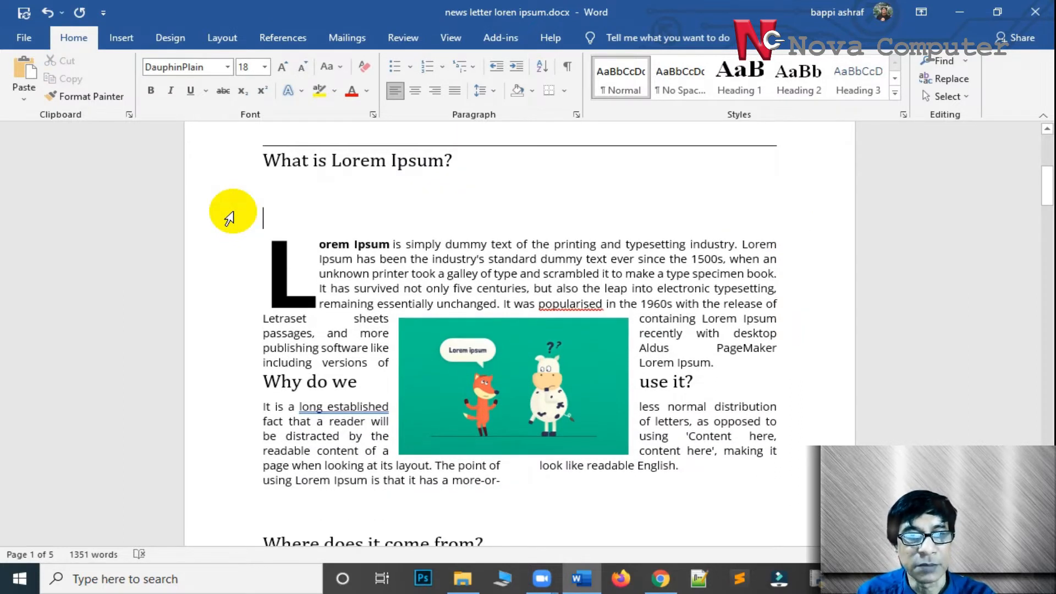
Step: Set the picture's wrapping to Through and move it up into the "What is Lorem Ipsum?" paragraph
click(623, 345)
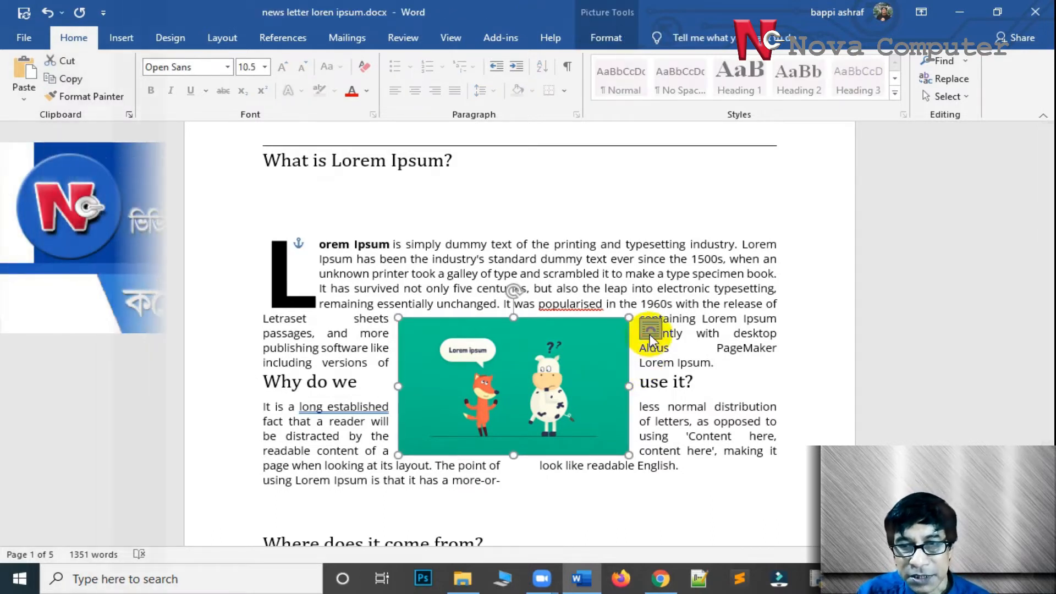
click(651, 332)
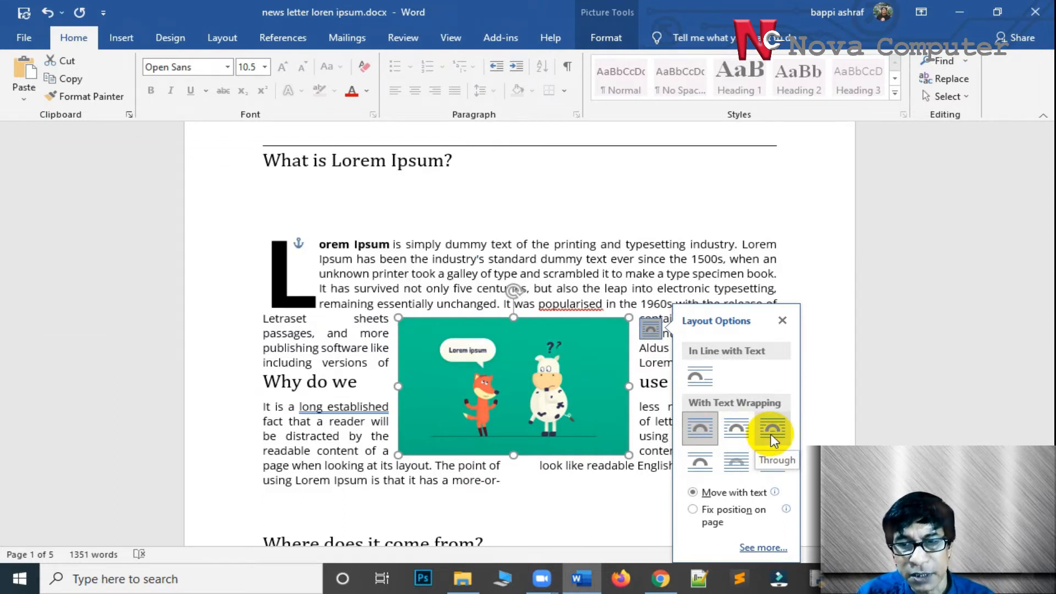
click(770, 434)
drag(493, 368, 496, 336)
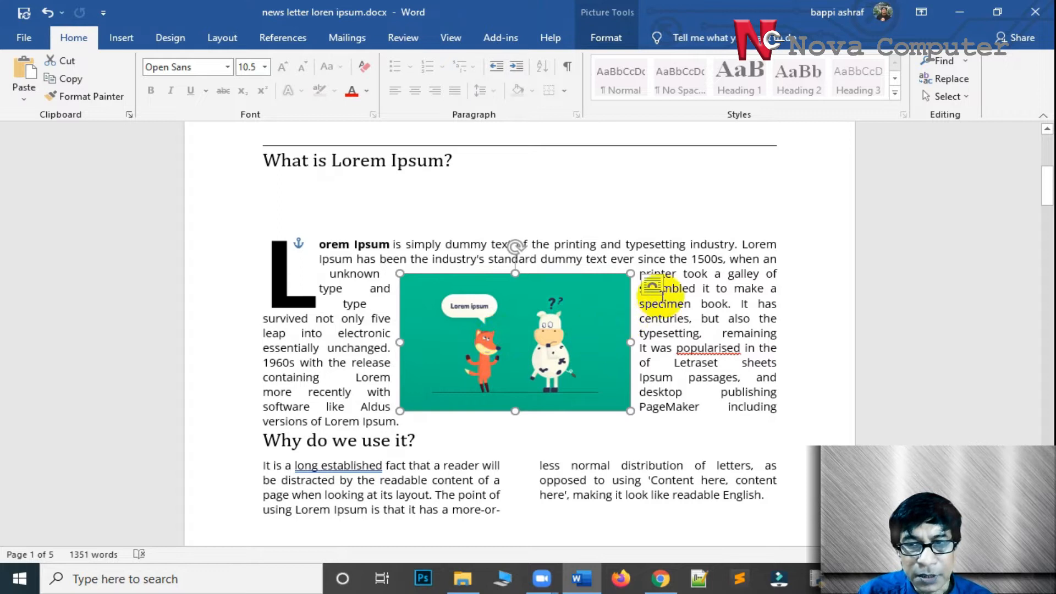
Step: Try the Behind Text and Top and Bottom wrapping options on the picture
click(653, 285)
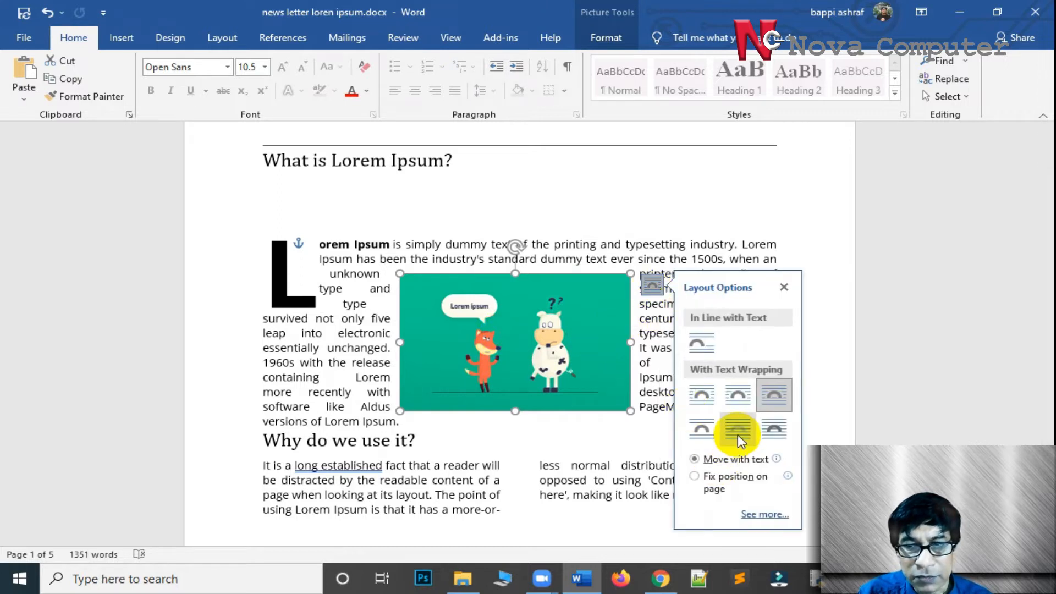
click(738, 434)
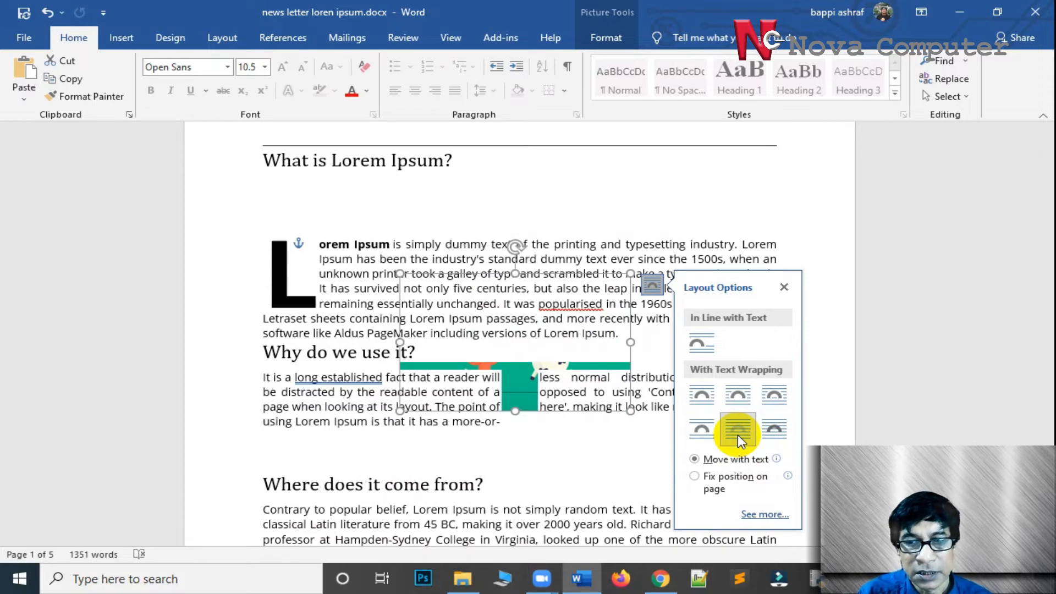
click(707, 436)
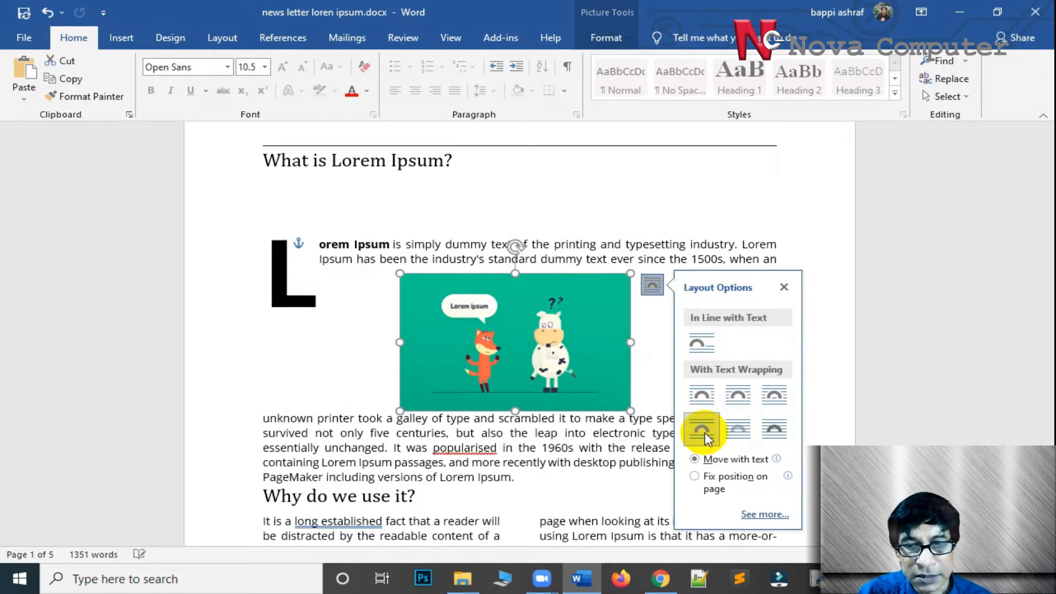
Step: Set the picture's wrapping to In Front of Text and shift it slightly to the right over the text
click(775, 432)
mouse_move(535, 297)
mouse_down()
mouse_move(532, 358)
mouse_move(524, 251)
mouse_move(536, 305)
mouse_move(541, 296)
mouse_up()
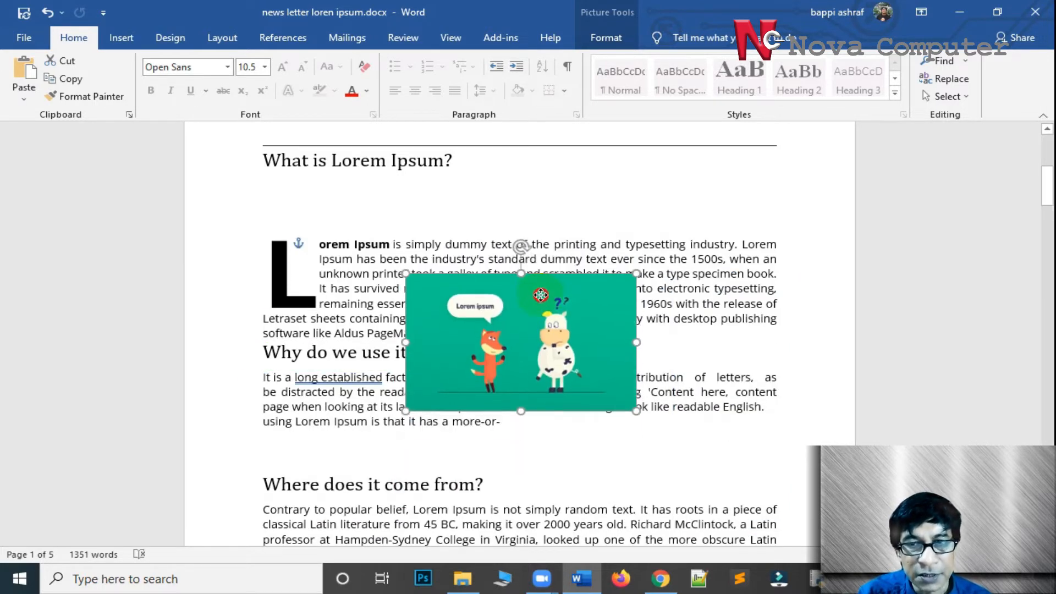
Step: Set the picture's layout to In Line with Text and move it a few lines down within the "What is Lorem Ipsum?" paragraph
click(659, 286)
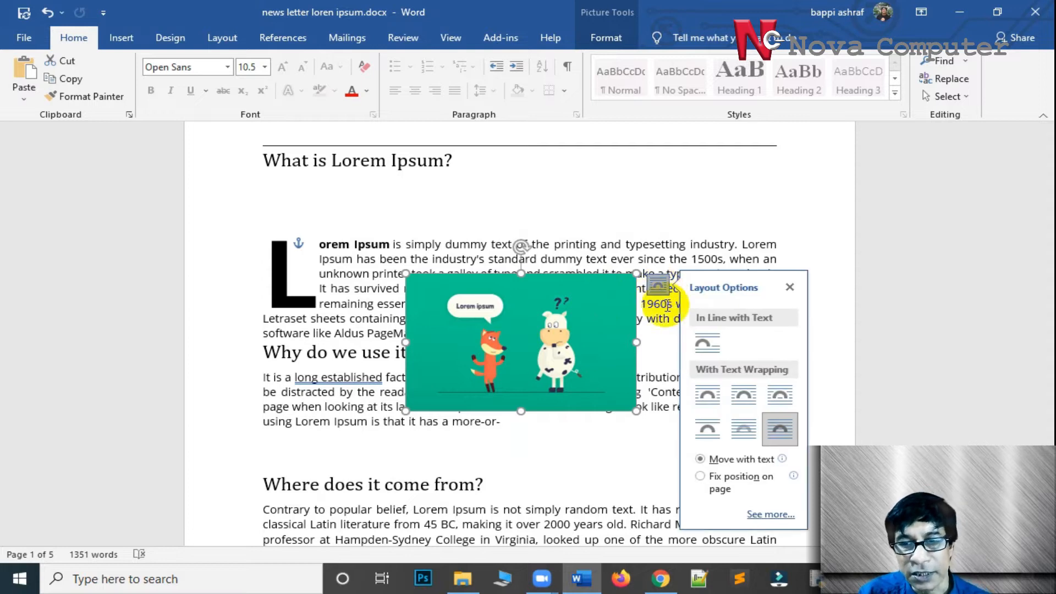
click(704, 344)
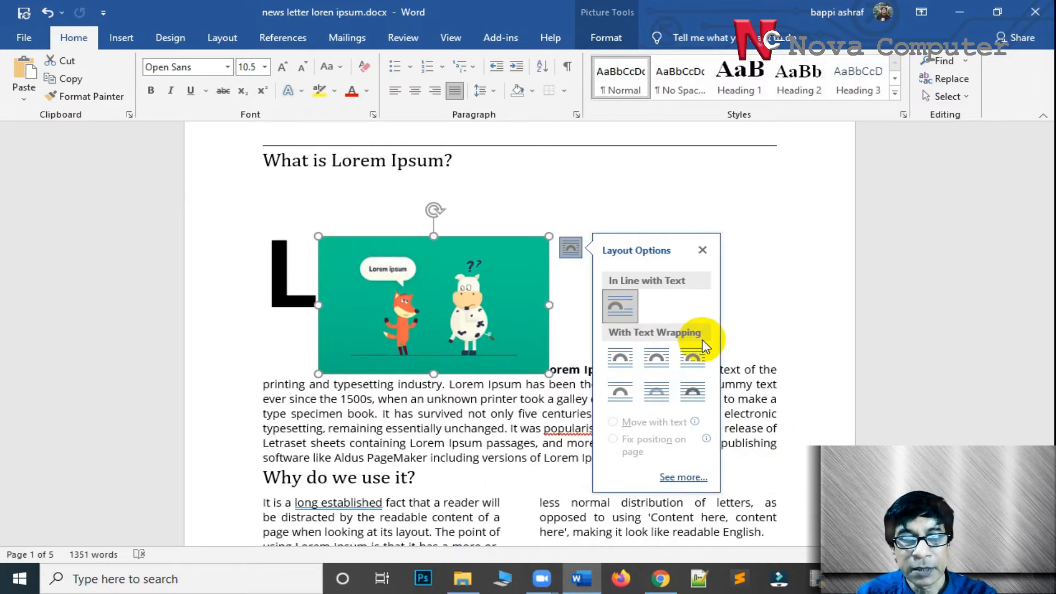
drag(443, 272, 447, 400)
drag(448, 306, 449, 377)
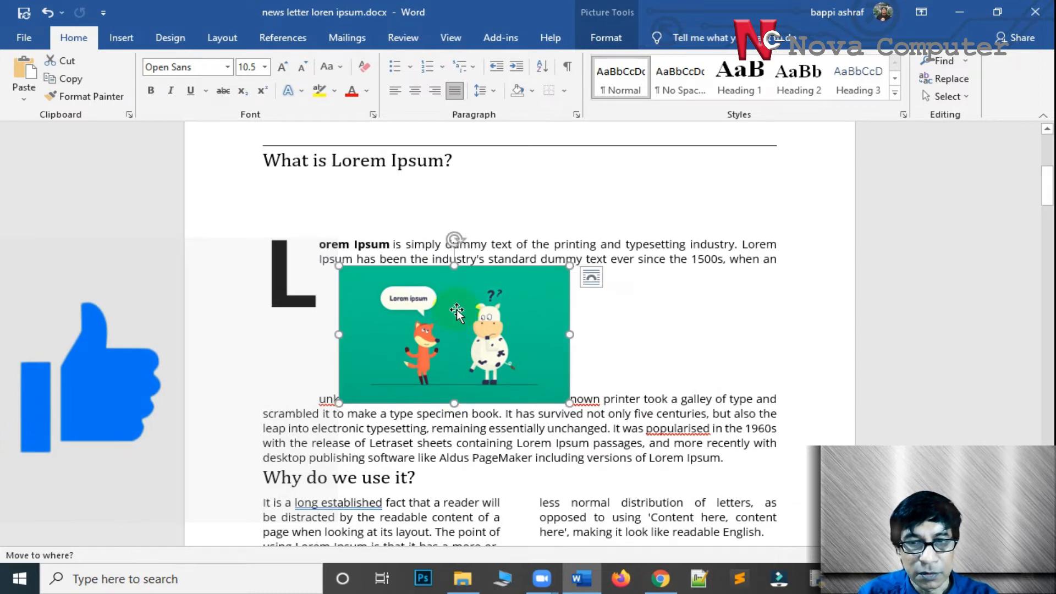
Step: Set the picture's wrapping to Square and move it down into the text under "Why do we use it?"
click(592, 276)
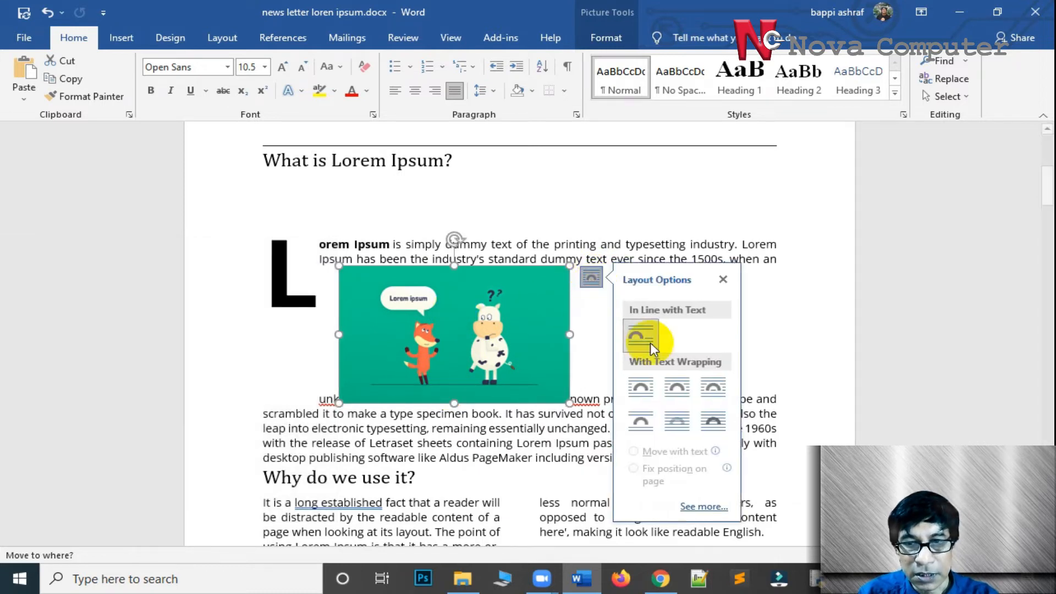
click(640, 387)
drag(486, 325, 527, 452)
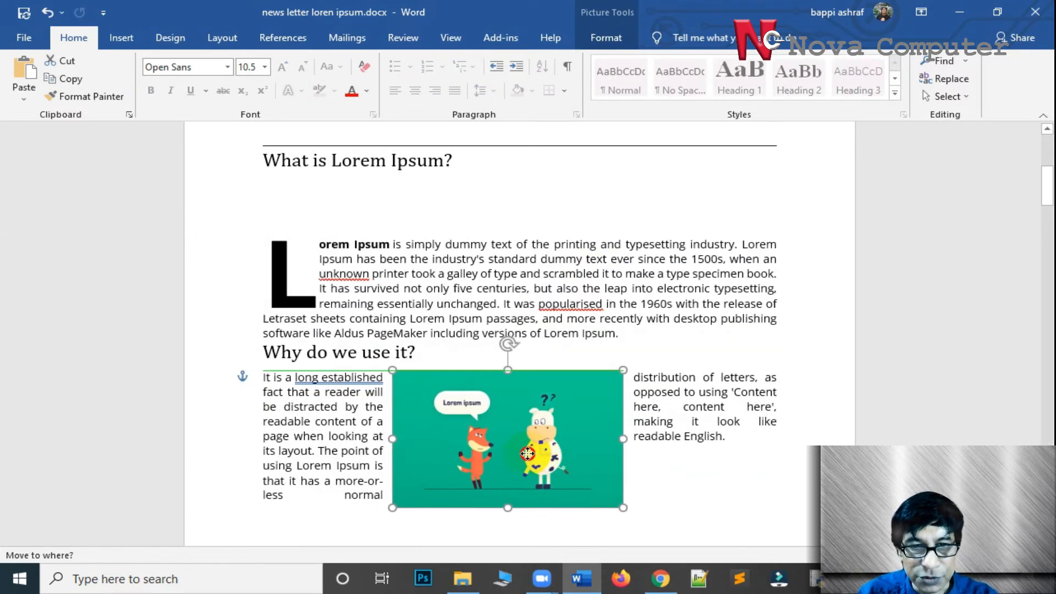
Step: Set the picture in the "Why do we use it?" section to In Line with Text and close the layout options
click(645, 381)
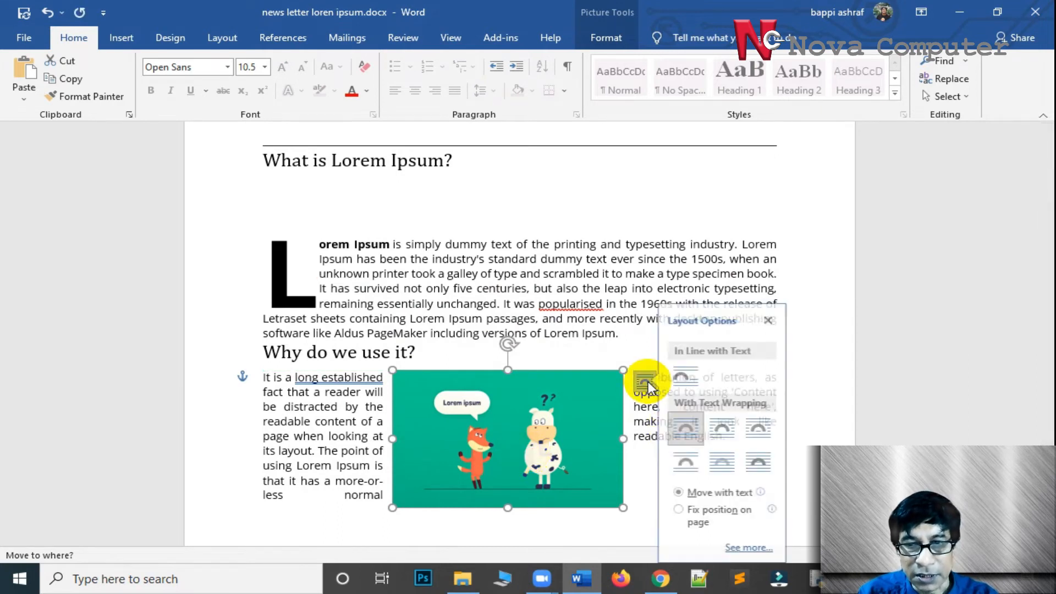
click(696, 372)
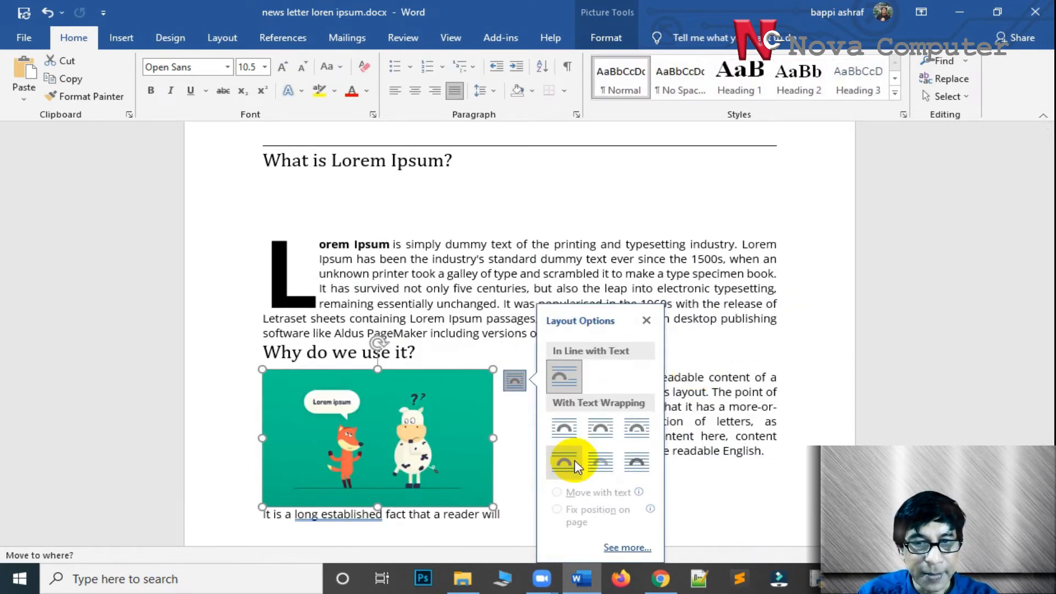
click(651, 320)
scroll(605, 297, down, 3)
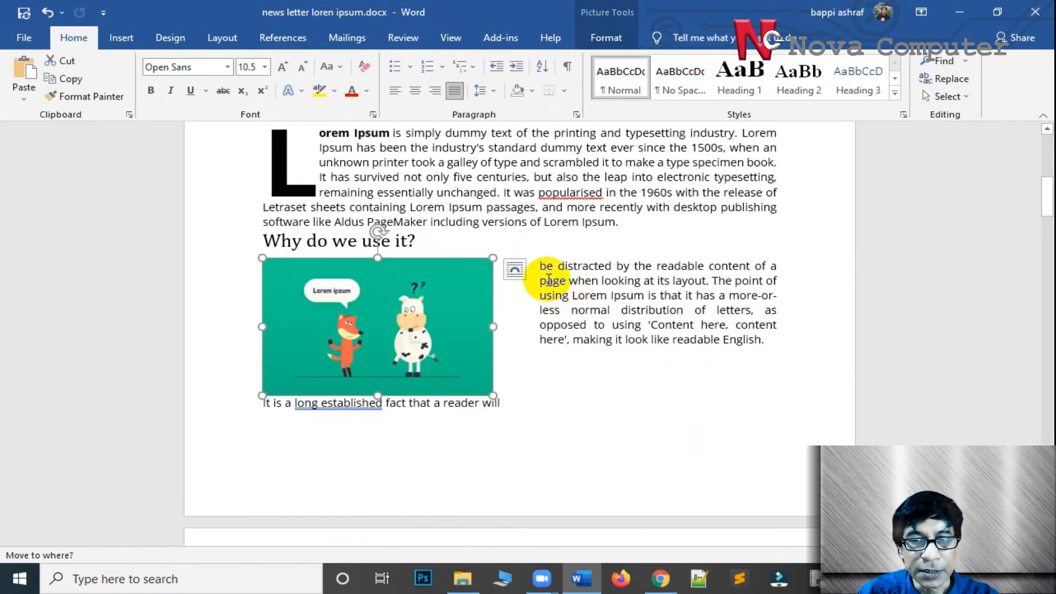
drag(412, 311, 464, 309)
Step: Add a blank line after the first paragraph under "Where does it come from?" on page 2
scroll(575, 390, down, 6)
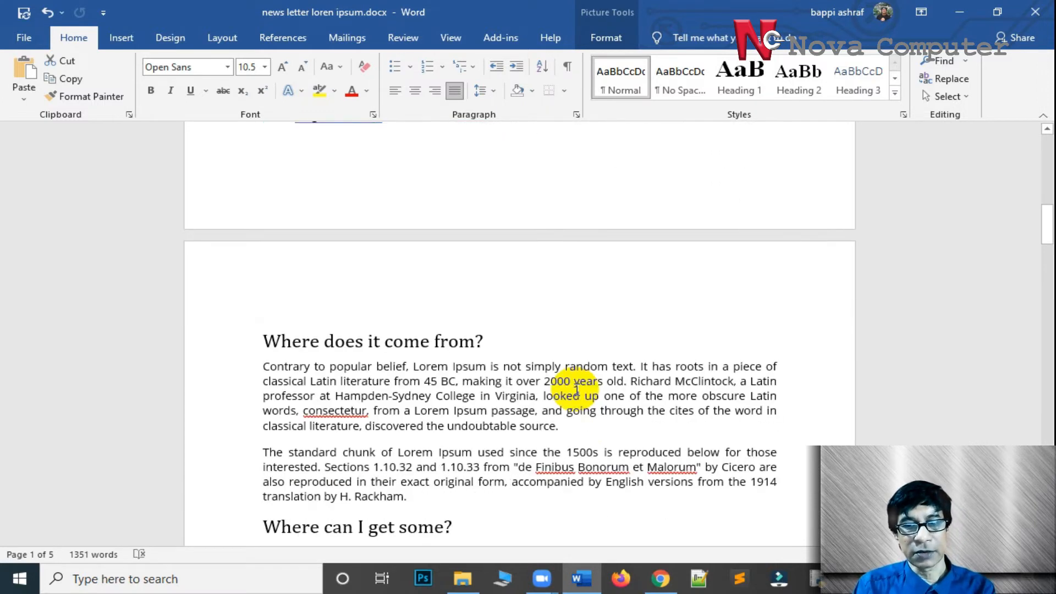
click(567, 382)
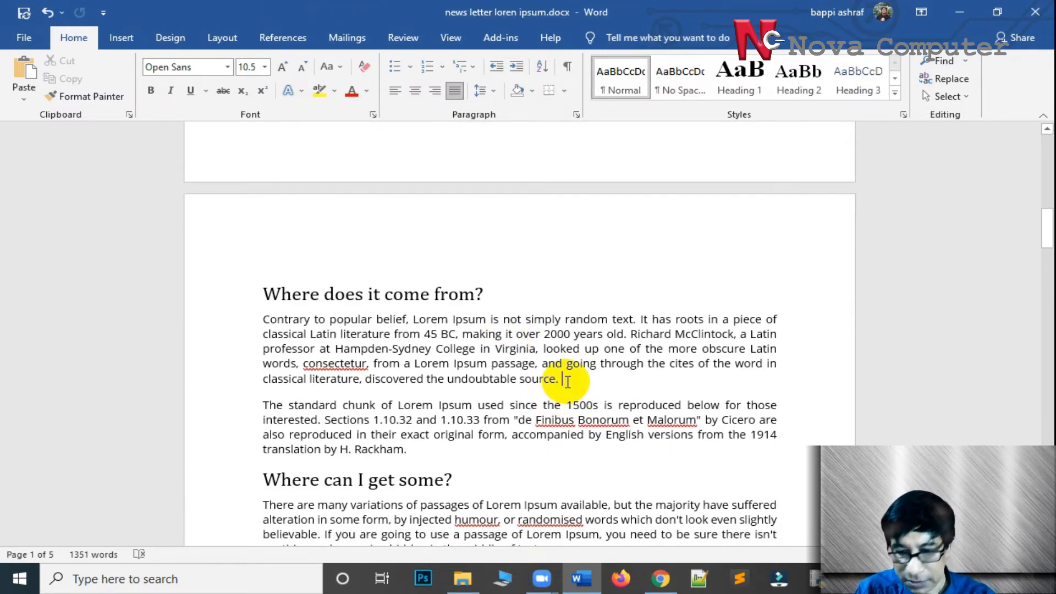
key(Return)
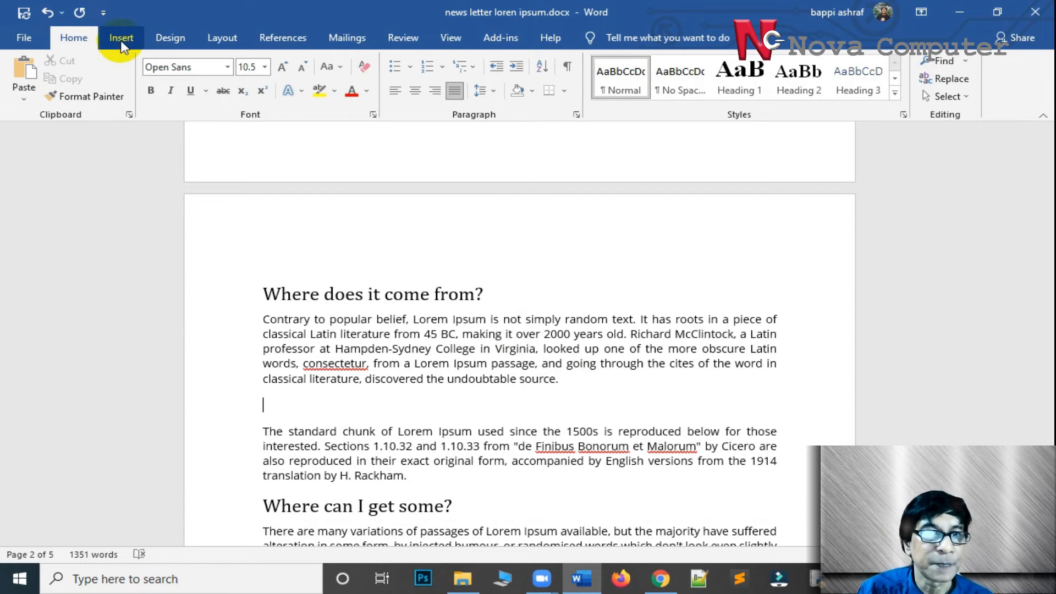
Step: Try to insert the orange butterfly from the Animals category of the online 3D models, and cancel the insertion
click(122, 42)
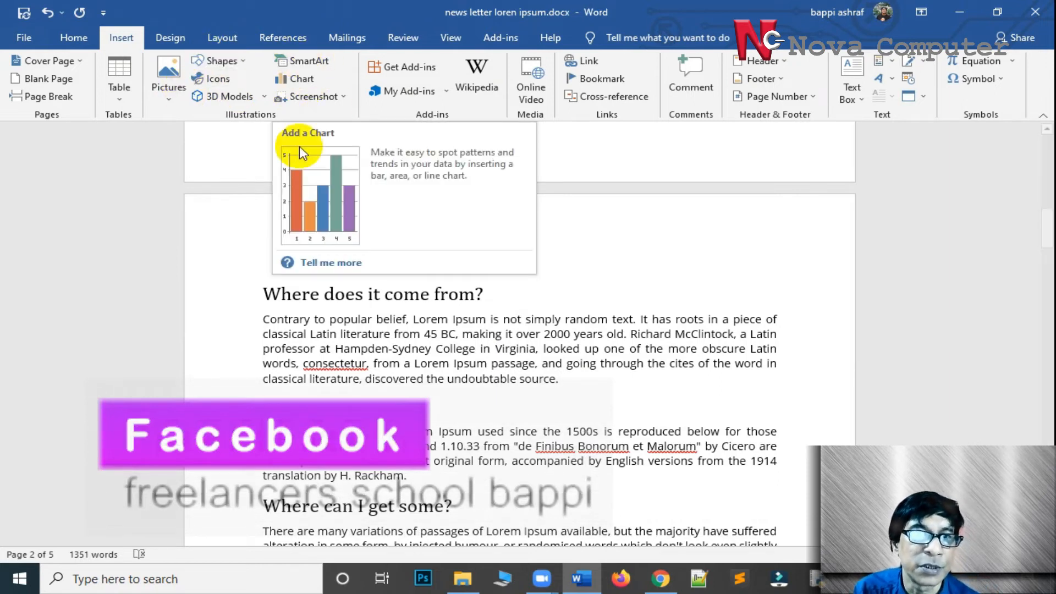
click(222, 97)
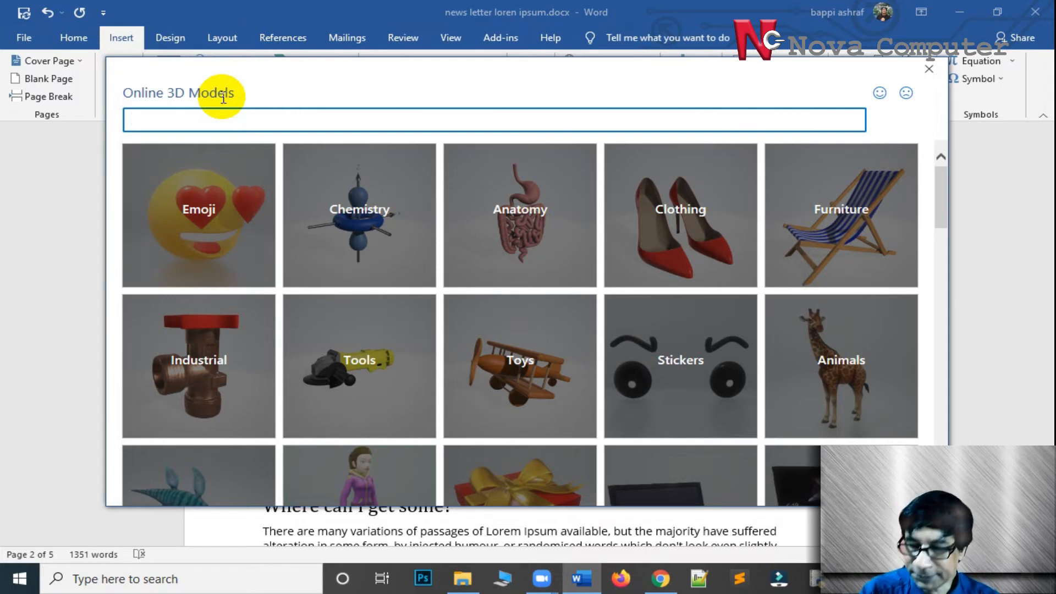
click(847, 370)
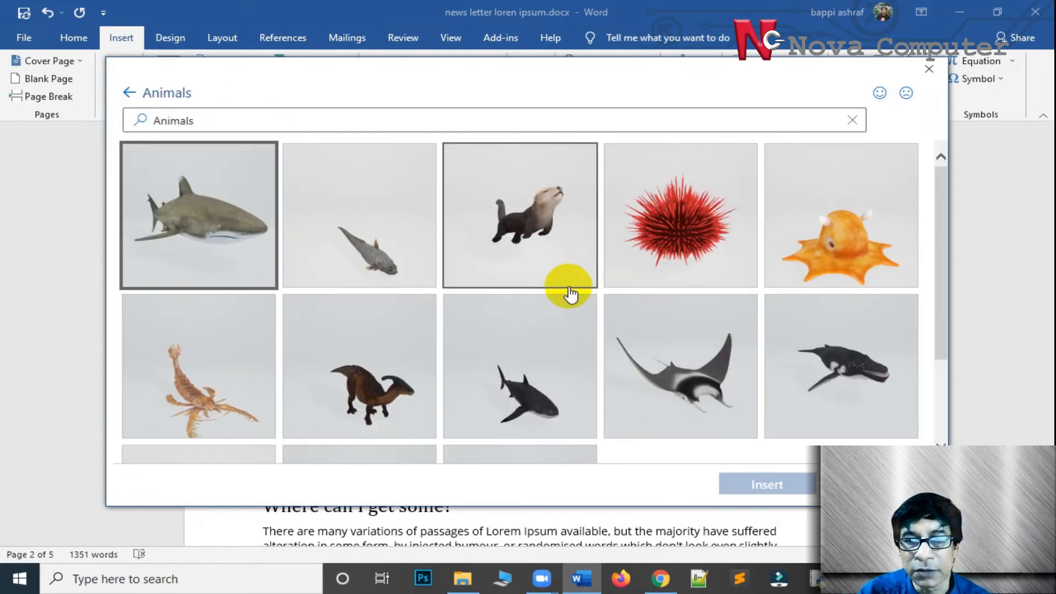
scroll(570, 296, down, 6)
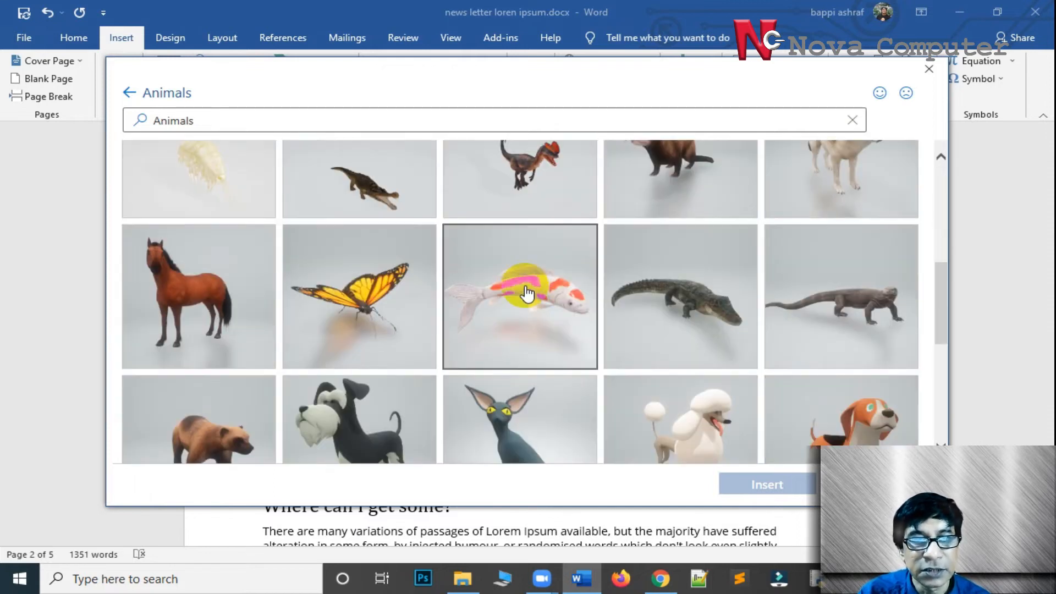
click(352, 287)
click(790, 485)
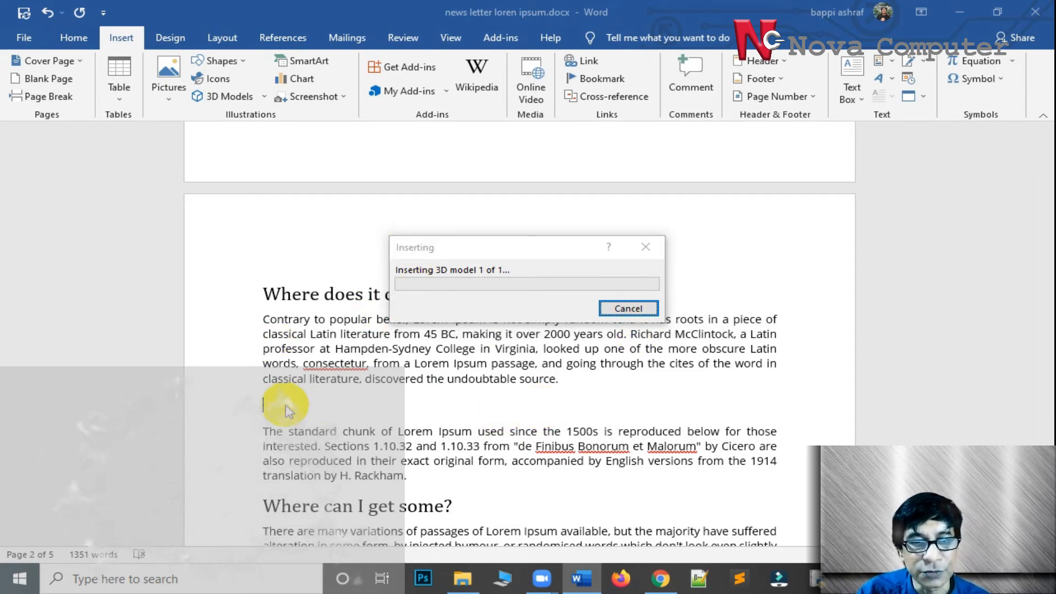
click(638, 309)
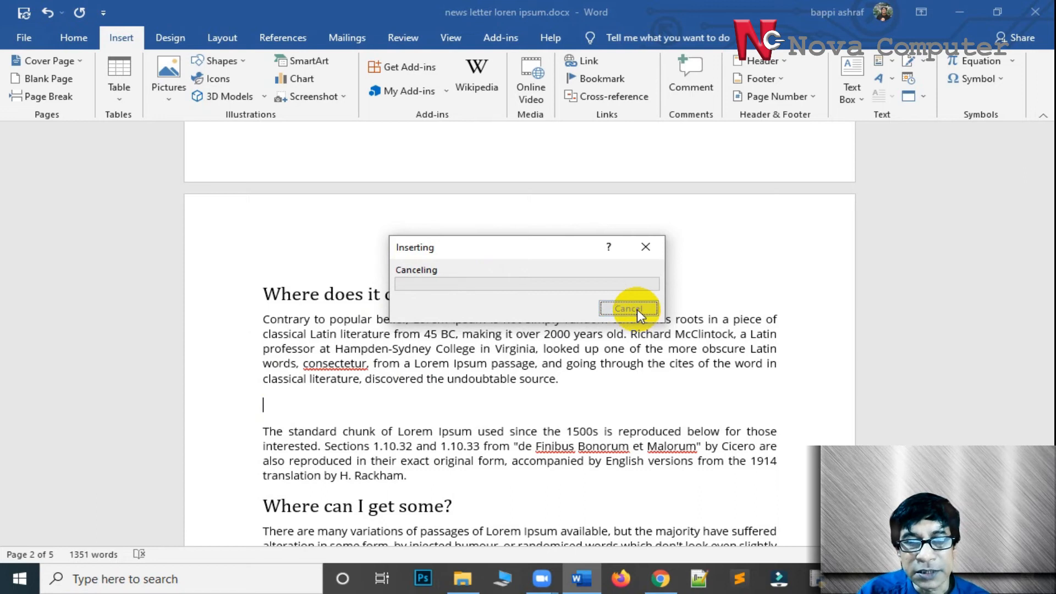
Step: Insert the microscope from the Toys category of the online 3D models at the blank line
click(221, 96)
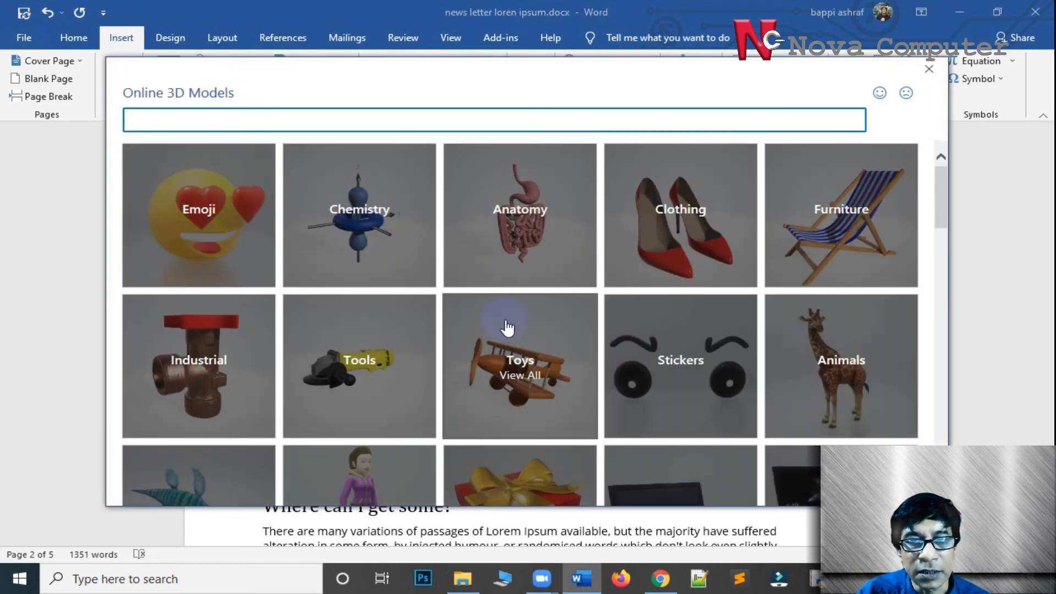
scroll(507, 328, down, 2)
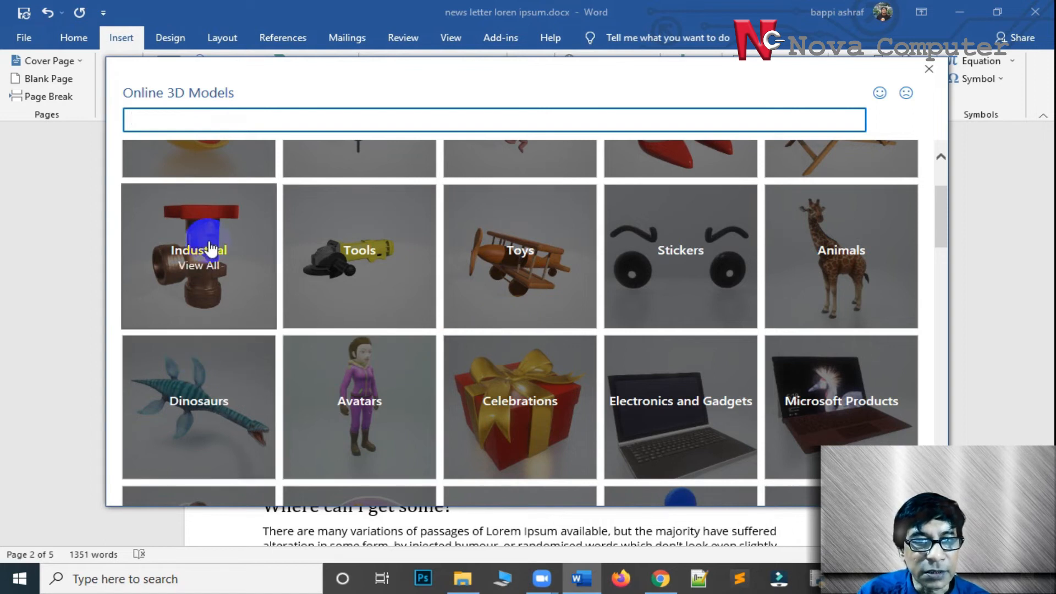
click(483, 228)
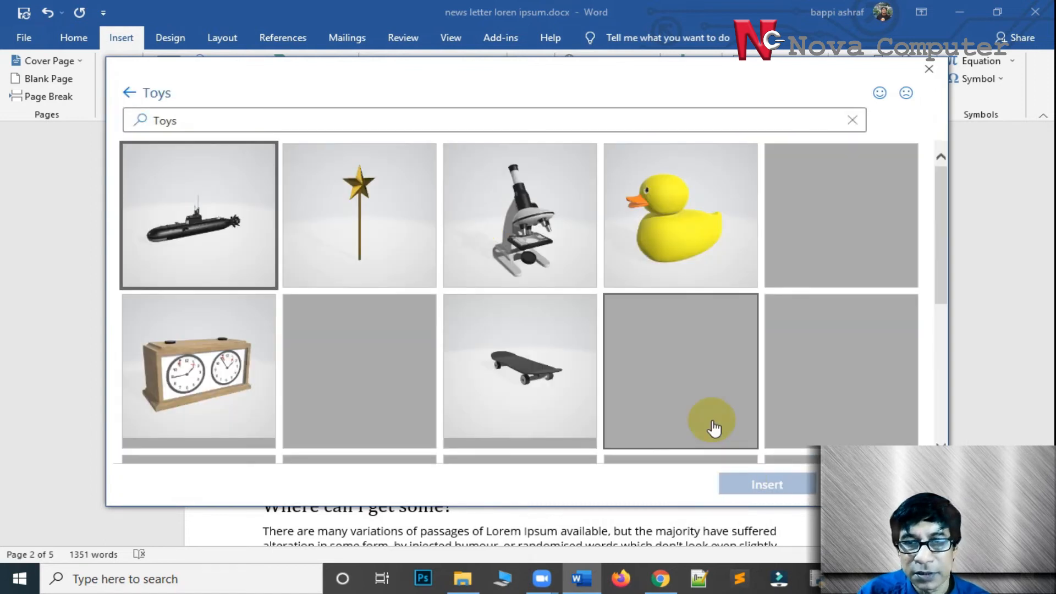
click(574, 226)
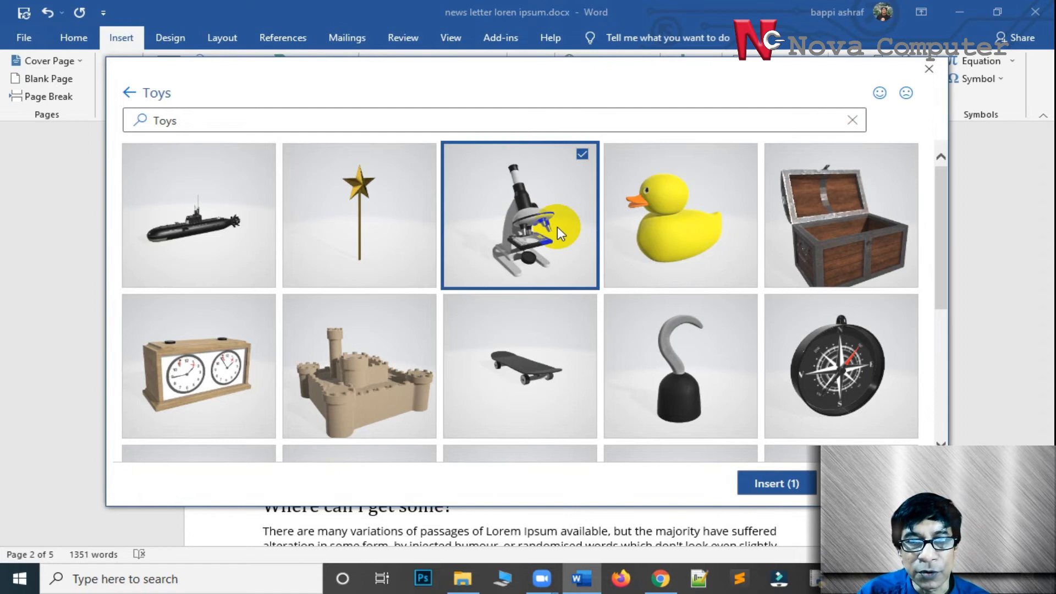
click(771, 484)
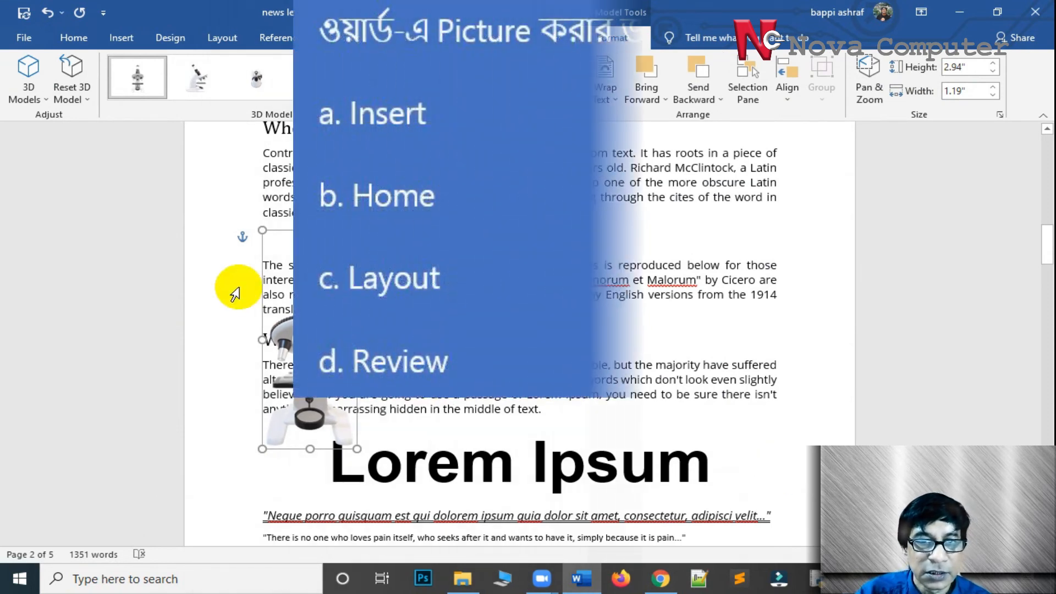
Step: Set the microscope model's wrapping to Square and move it right, away from the margin and into the text
click(379, 239)
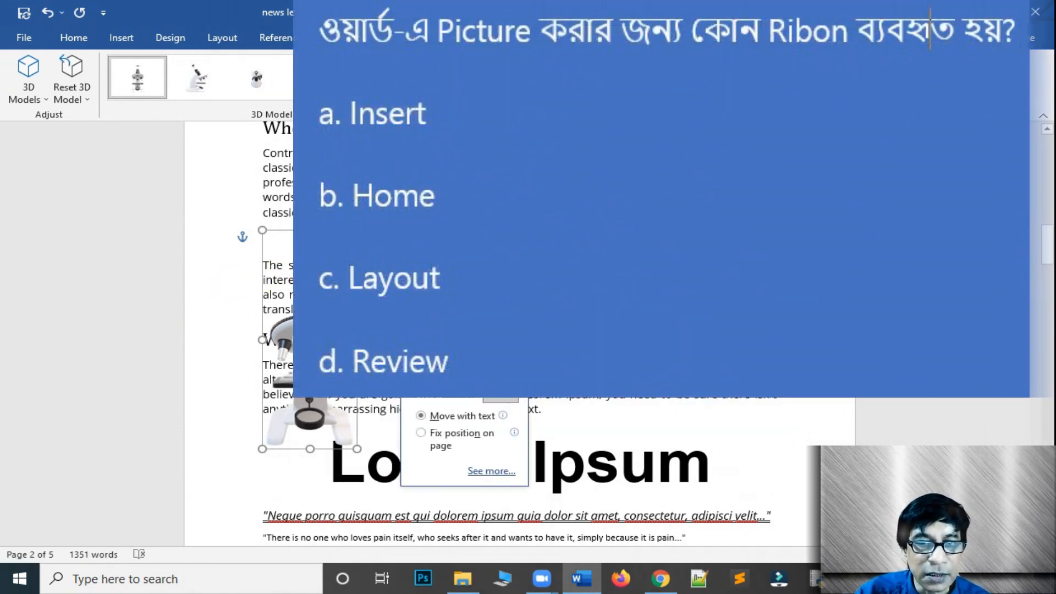
click(429, 348)
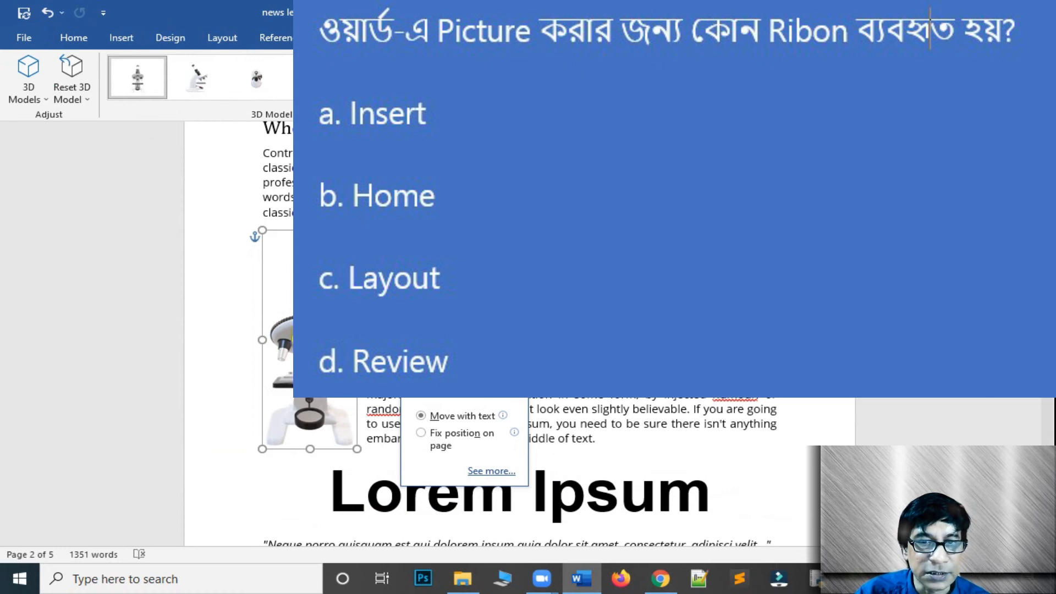
drag(367, 451, 610, 450)
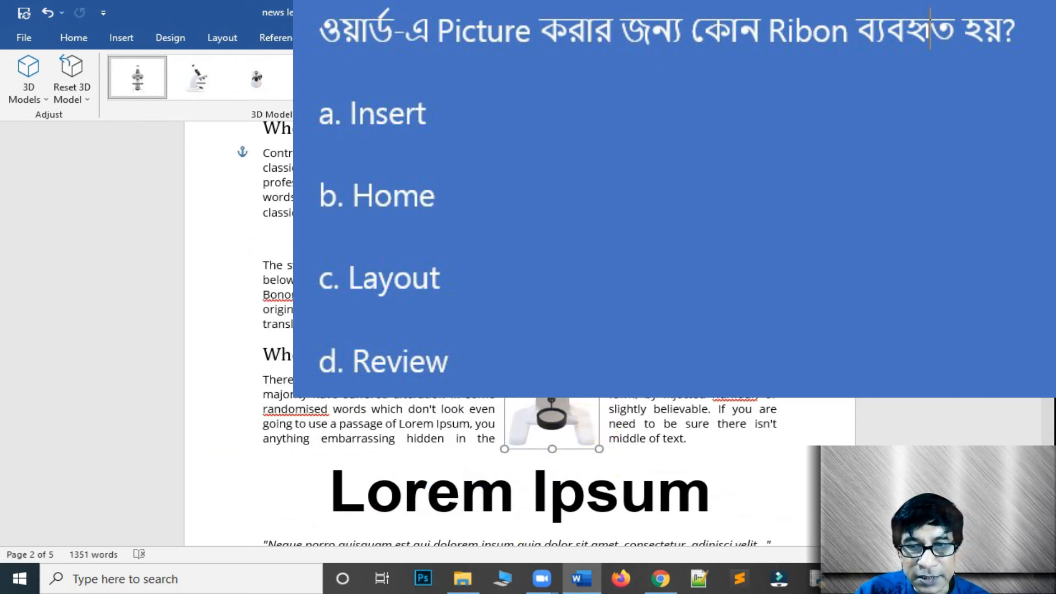
Step: Widen the microscope's frame to about 1.97 inches, reduce its height, and enlarge it again from its lower-left corner
drag(599, 449, 776, 449)
drag(776, 338, 662, 337)
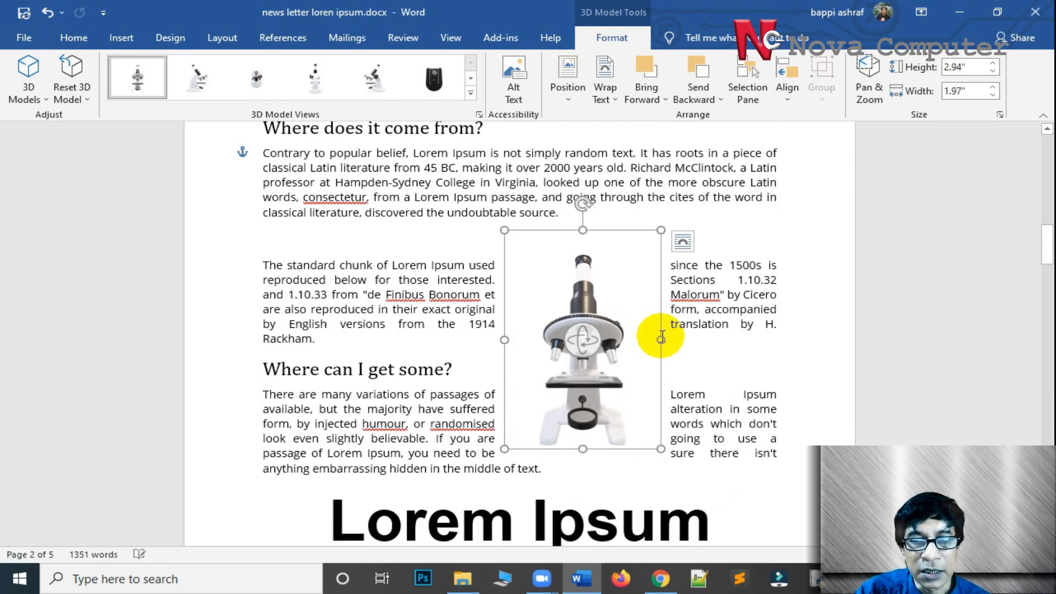
drag(583, 449, 595, 361)
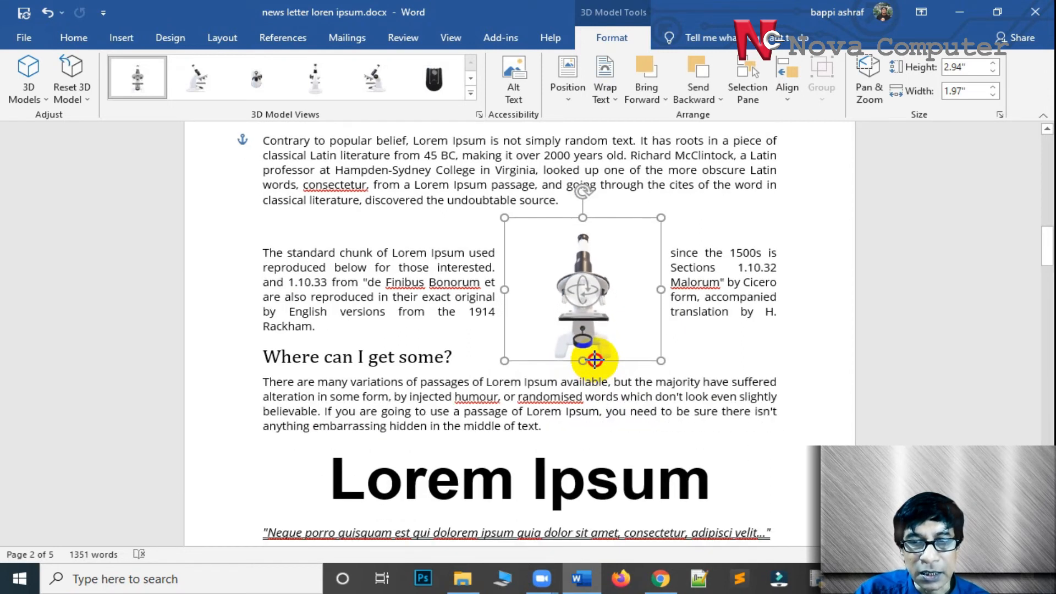
drag(504, 361, 424, 401)
click(787, 354)
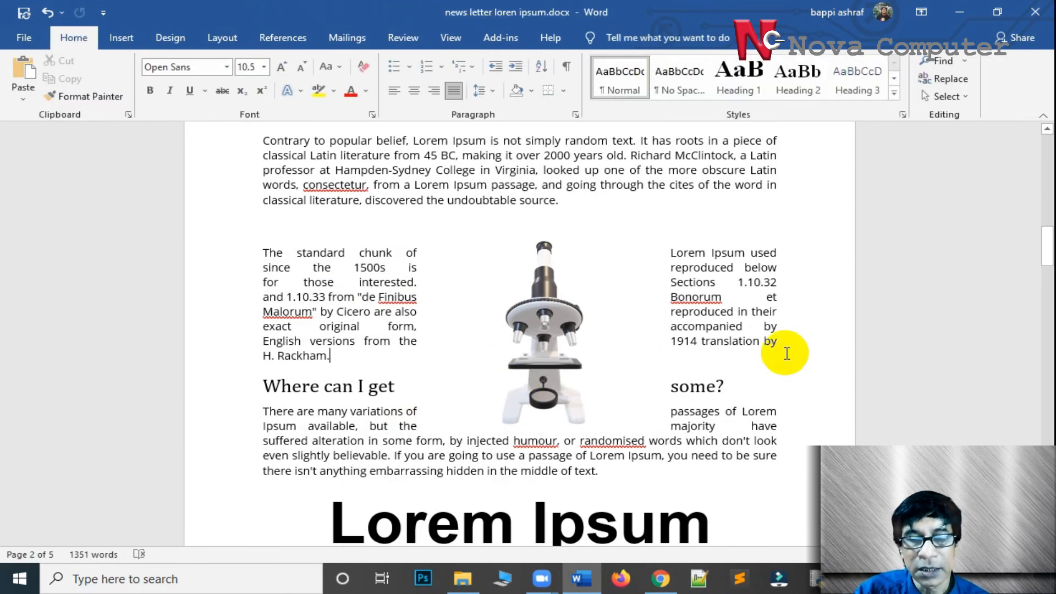
scroll(792, 358, down, 6)
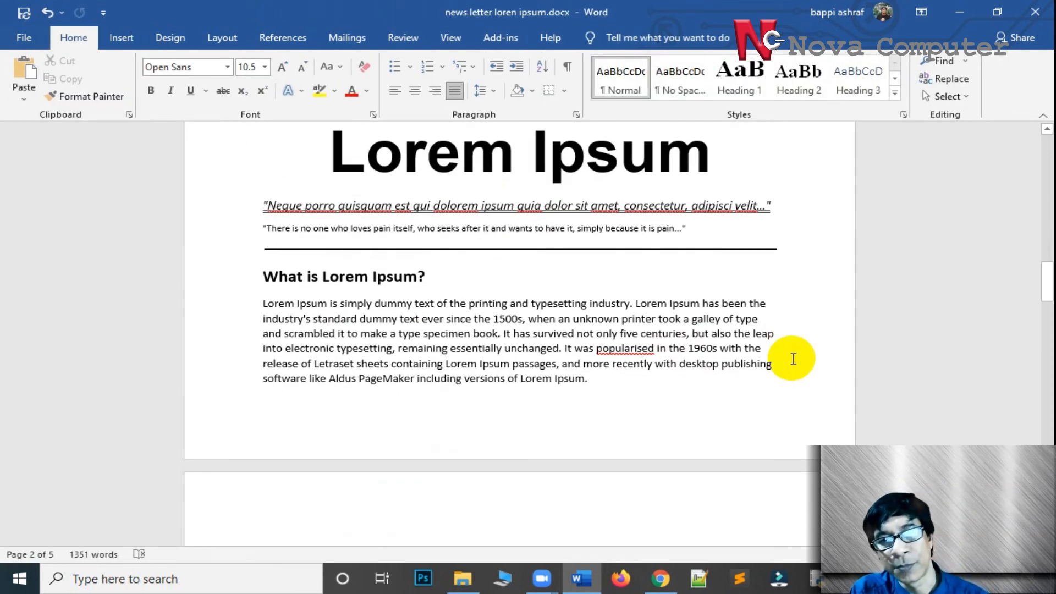